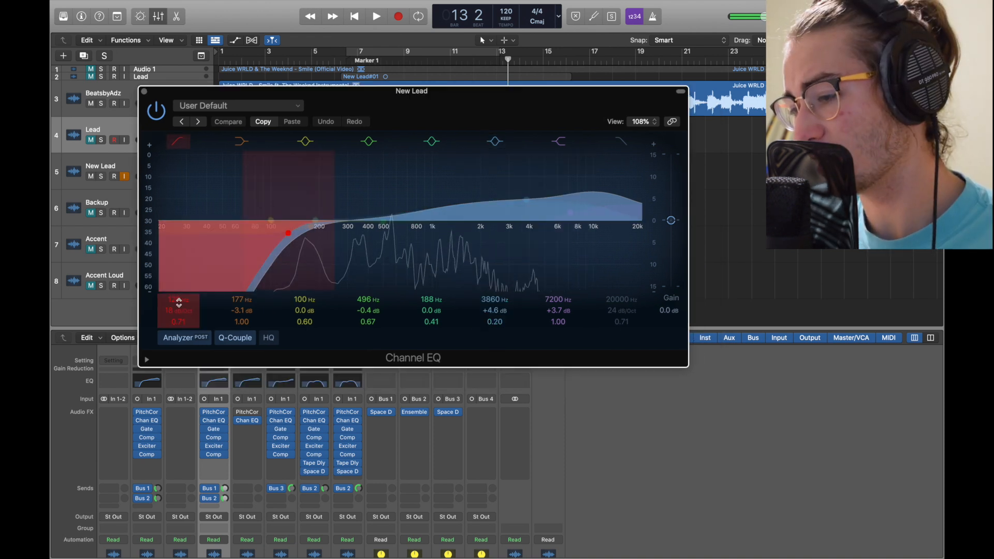
- Review the lower bands of the New Lead Channel EQ, and play the vocal from just before Marker 1
click(240, 303)
click(294, 339)
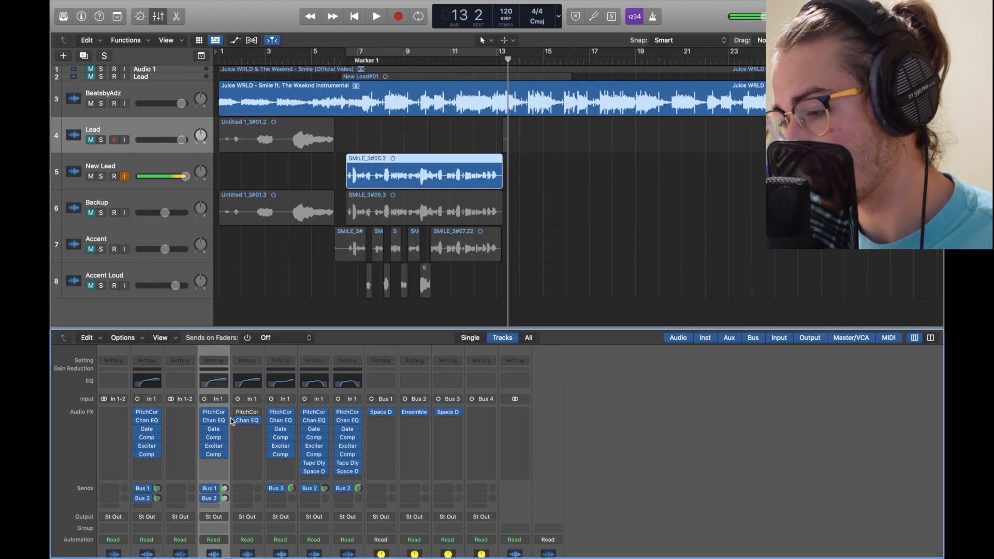
click(345, 64)
key(space)
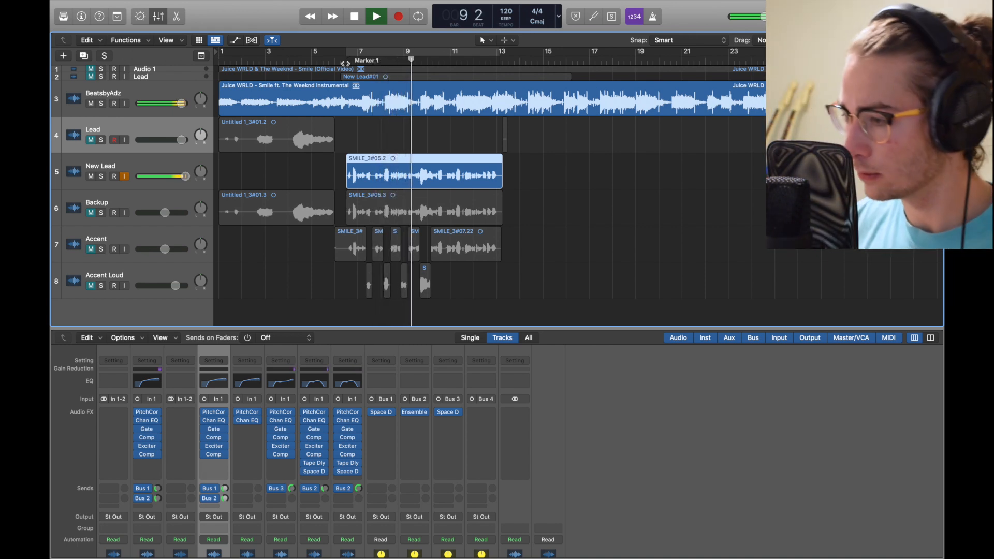
key(space)
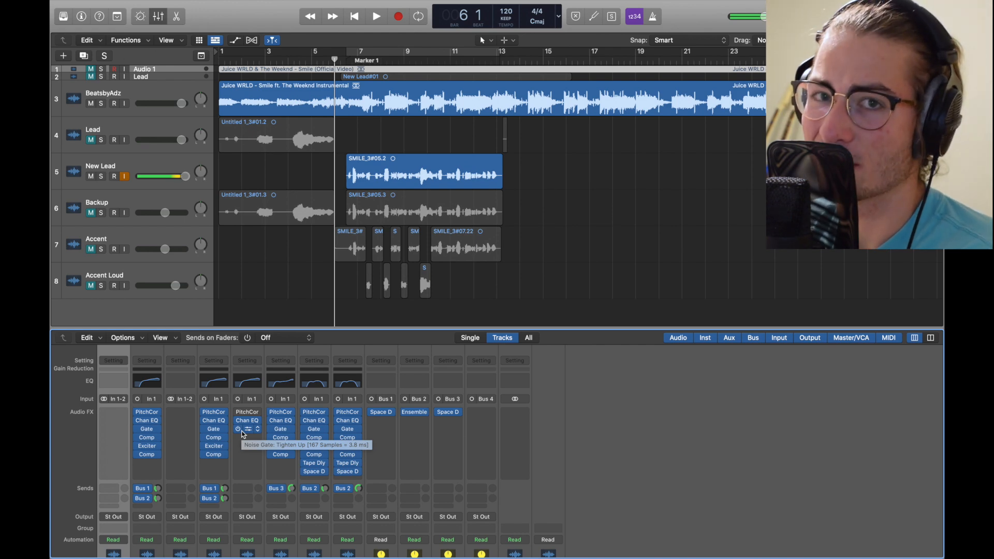
- Load the mono Noise Gate on the New Lead channel and browse its presets, keeping Tighten Up
click(257, 429)
mouse_move(279, 456)
mouse_move(365, 512)
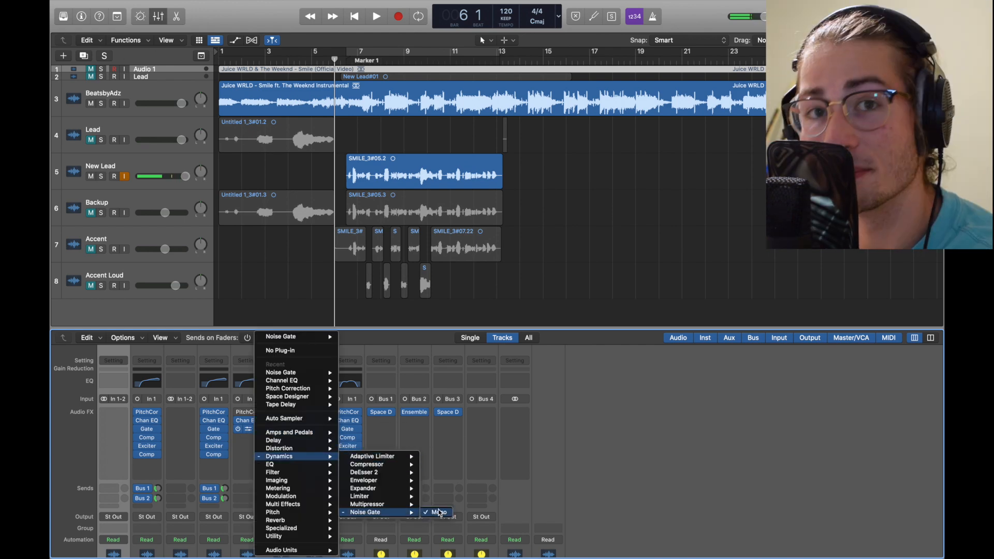
click(439, 513)
click(437, 146)
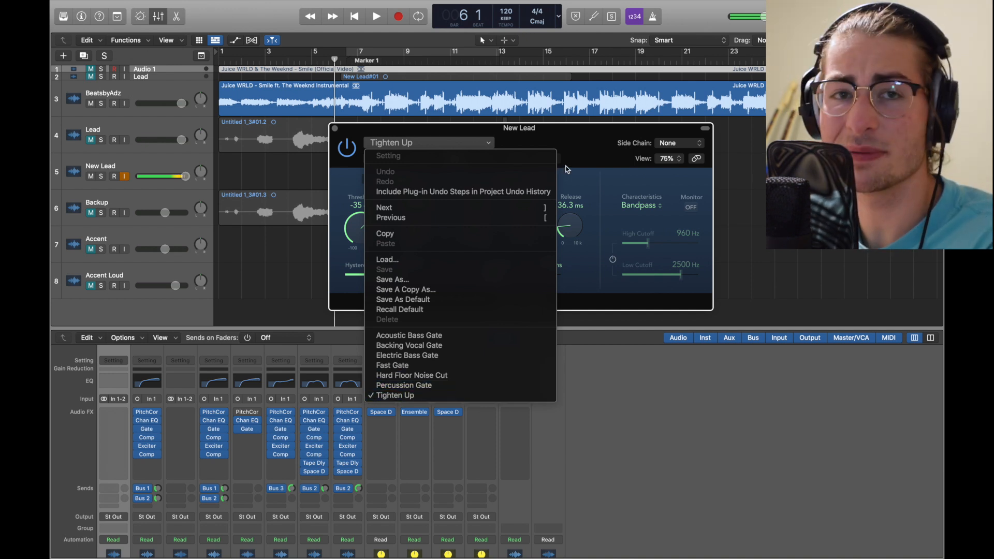
click(555, 146)
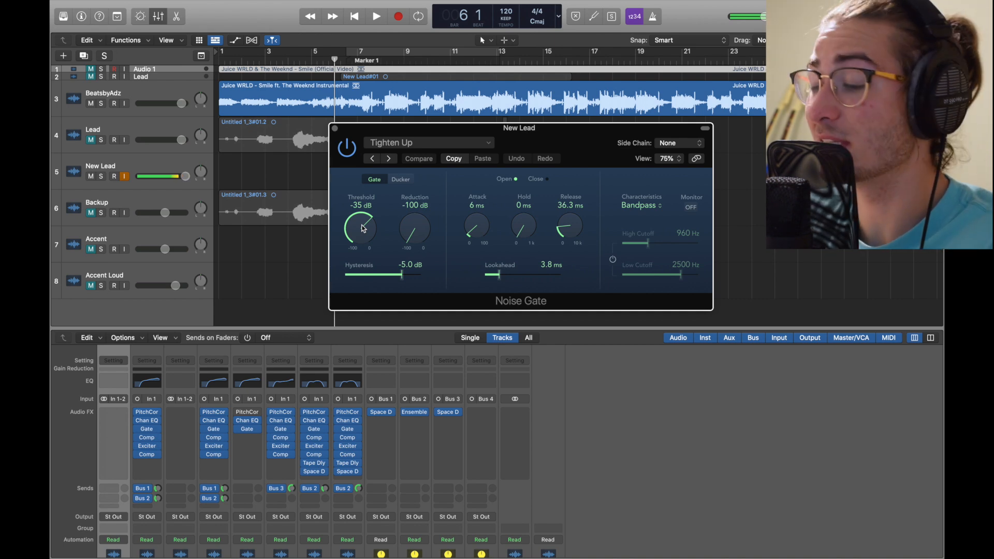
- Try the Noise Gate's threshold, leave it at -35 dB, and play the New Lead vocal with the gate
drag(358, 244, 360, 211)
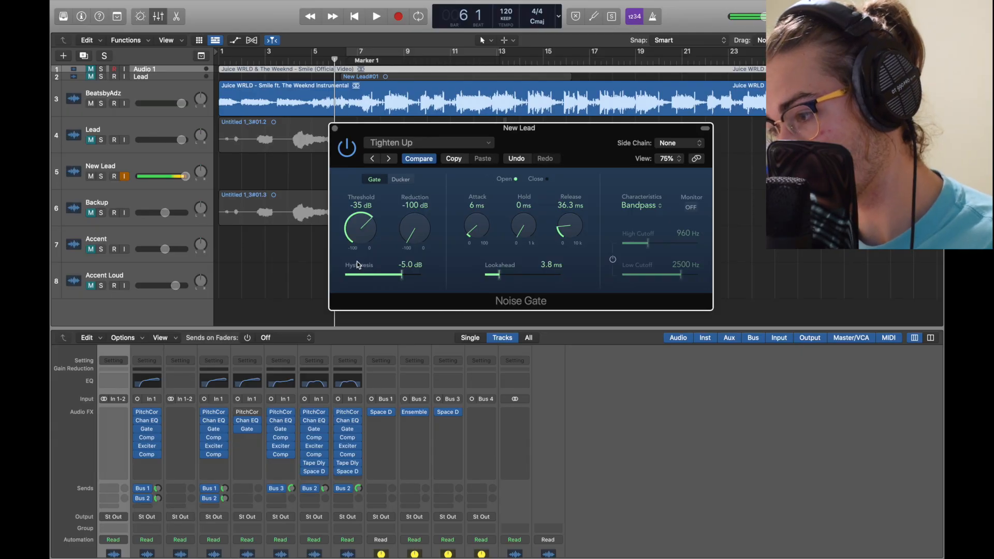
click(335, 127)
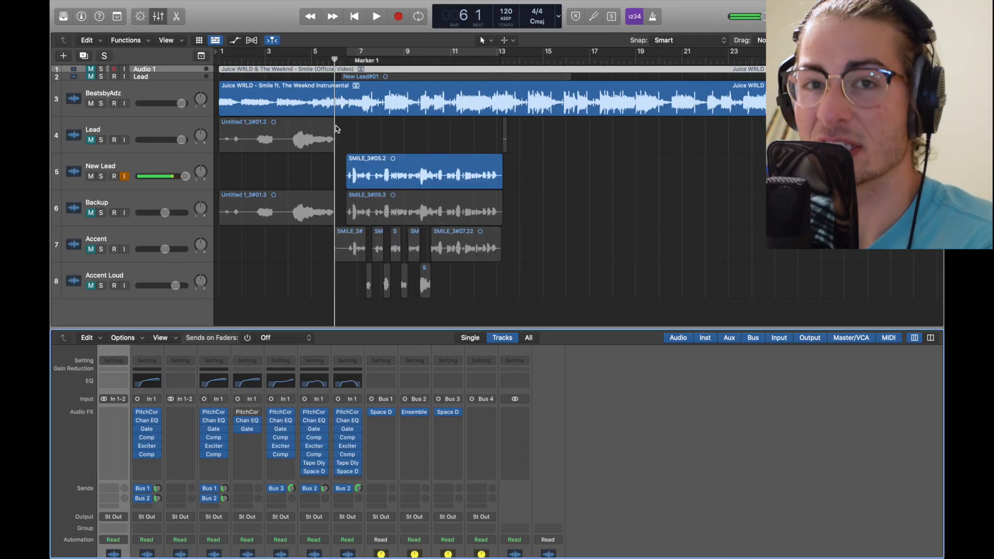
key(space)
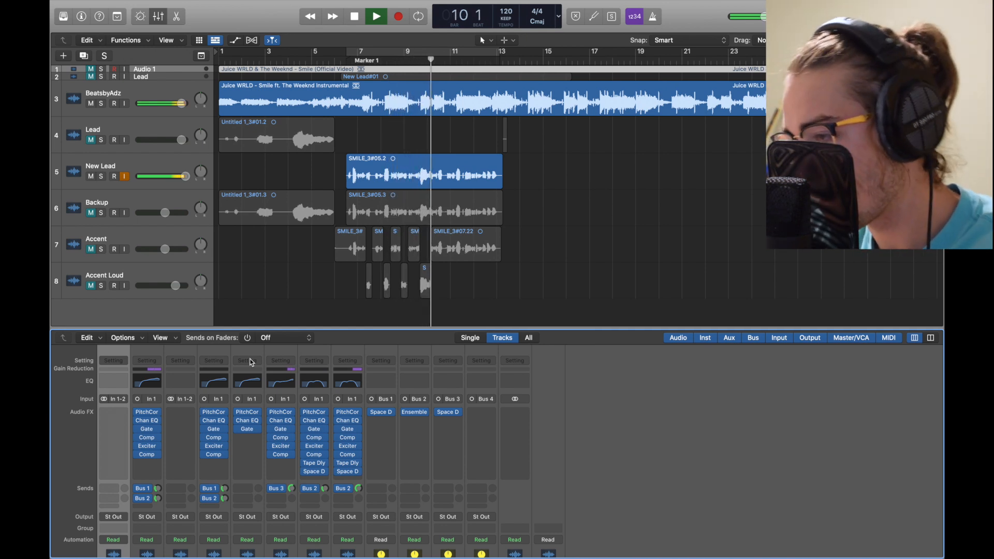
key(space)
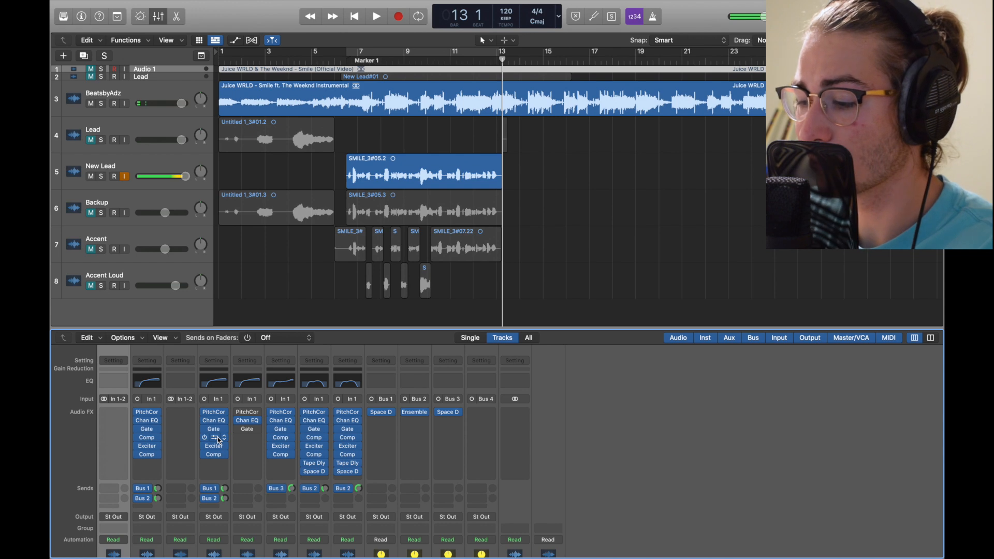
- Copy the first Compressor from the Lead channel to New Lead after the gate, using the mono version
click(219, 440)
mouse_move(289, 456)
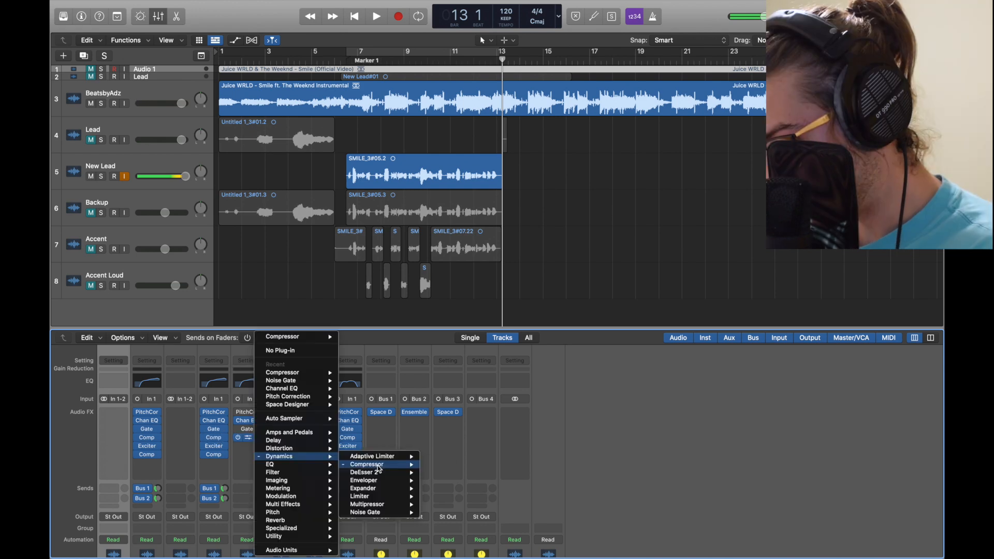
click(438, 464)
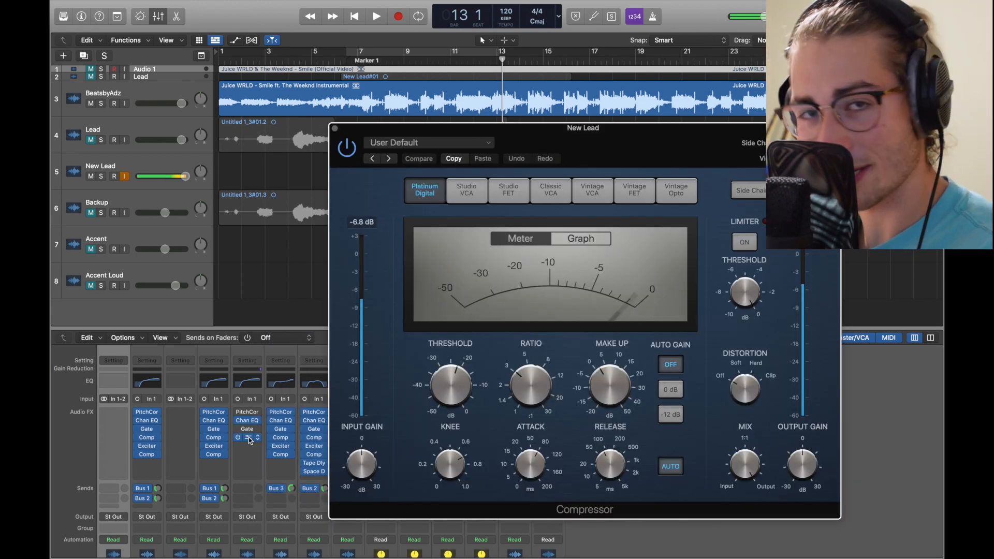
mouse_move(618, 144)
mouse_down()
mouse_move(469, 69)
mouse_move(555, 186)
mouse_move(684, 193)
mouse_move(551, 117)
mouse_up()
- Play New Lead from Marker 1 and examine the Compressor's threshold, ratio, make-up, attack and release settings
double_click(350, 59)
key(space)
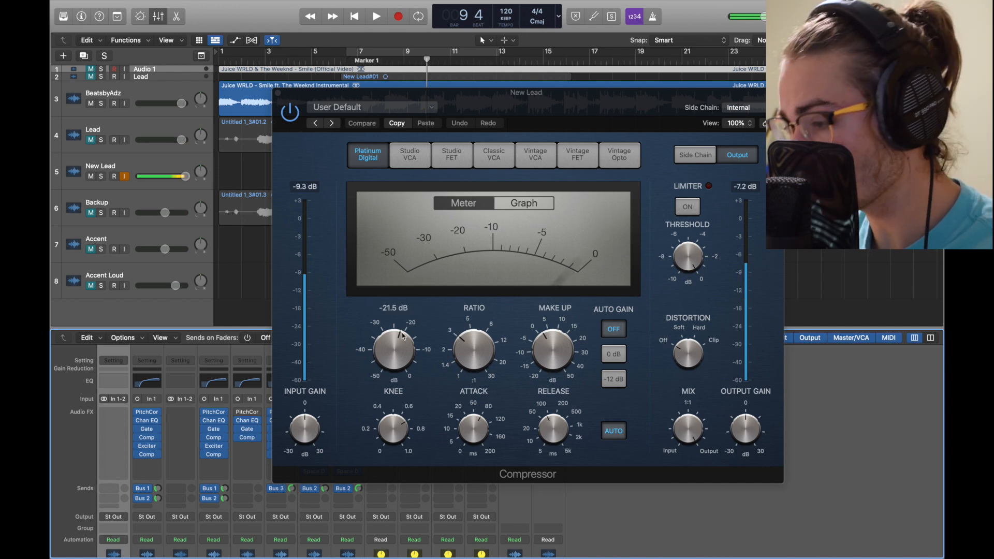
mouse_move(460, 350)
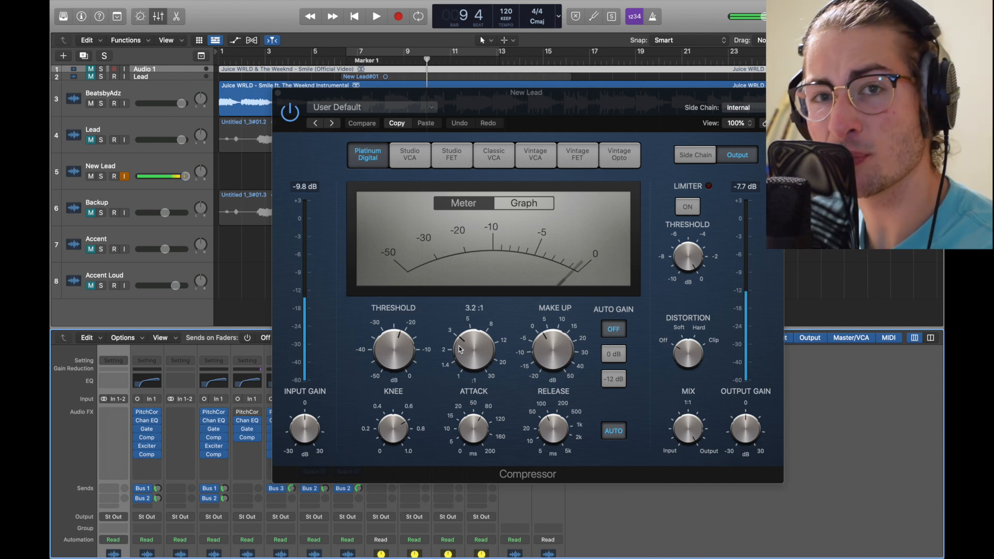
mouse_move(571, 349)
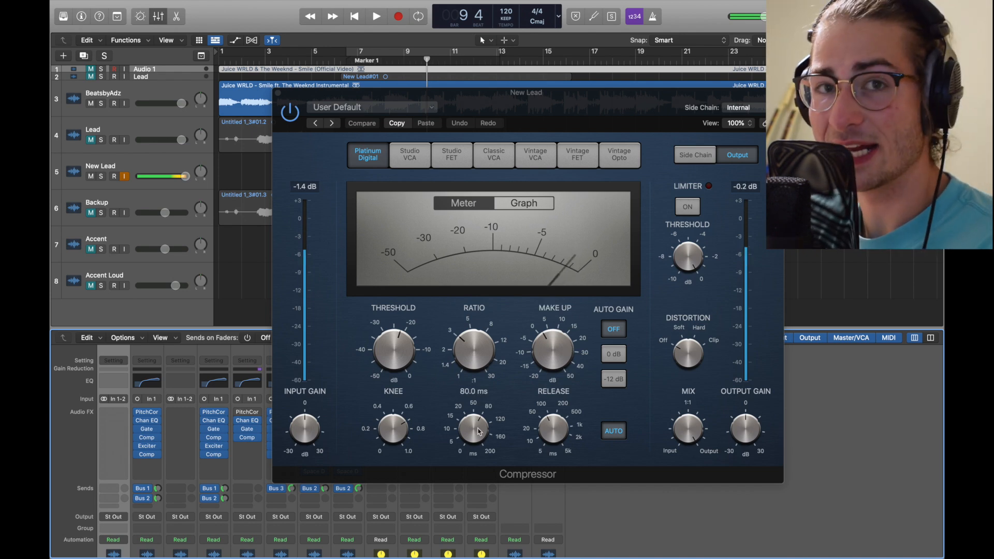
mouse_move(565, 433)
mouse_move(97, 4)
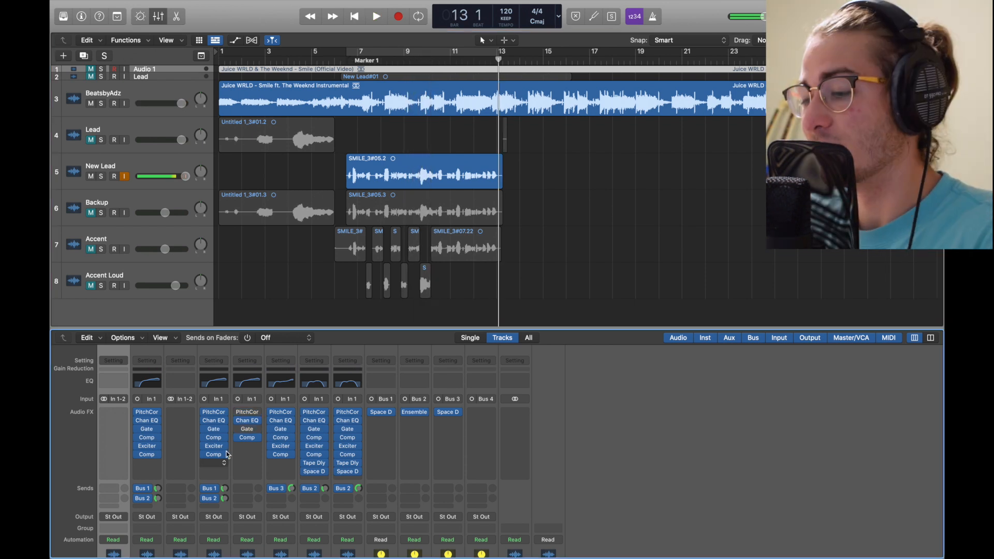
- Copy the Exciter from the Lead channel to New Lead after the Compressor, using the mono version
click(217, 450)
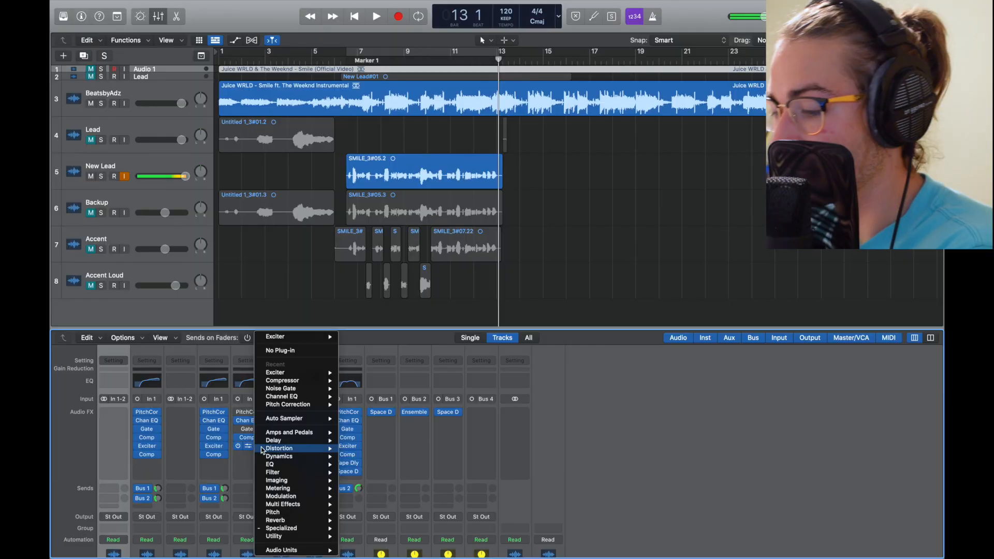
mouse_move(293, 528)
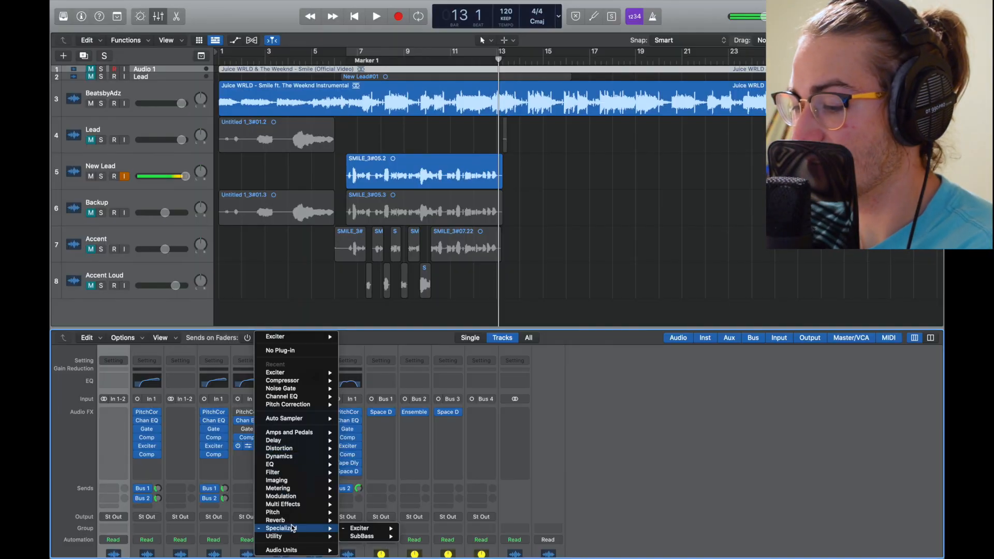
mouse_move(353, 531)
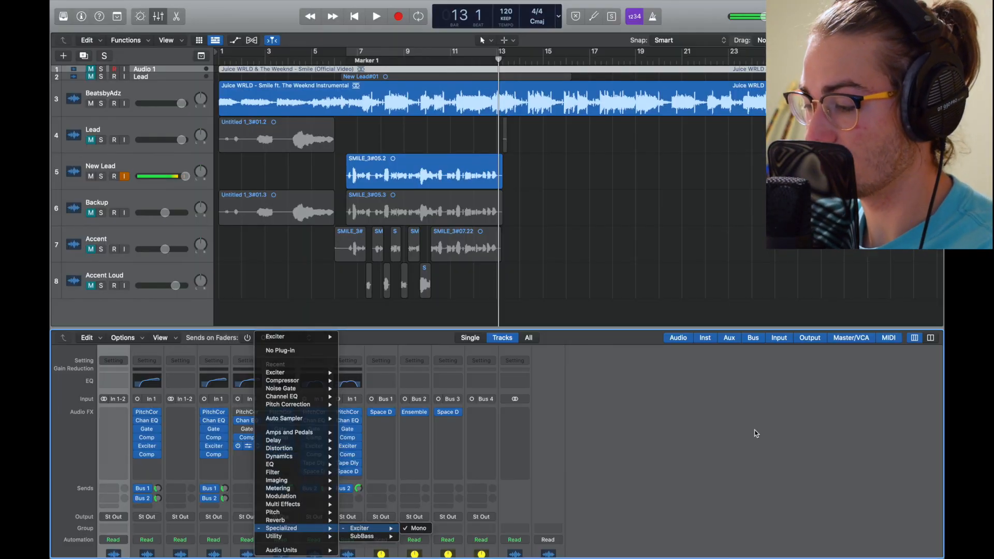
click(417, 528)
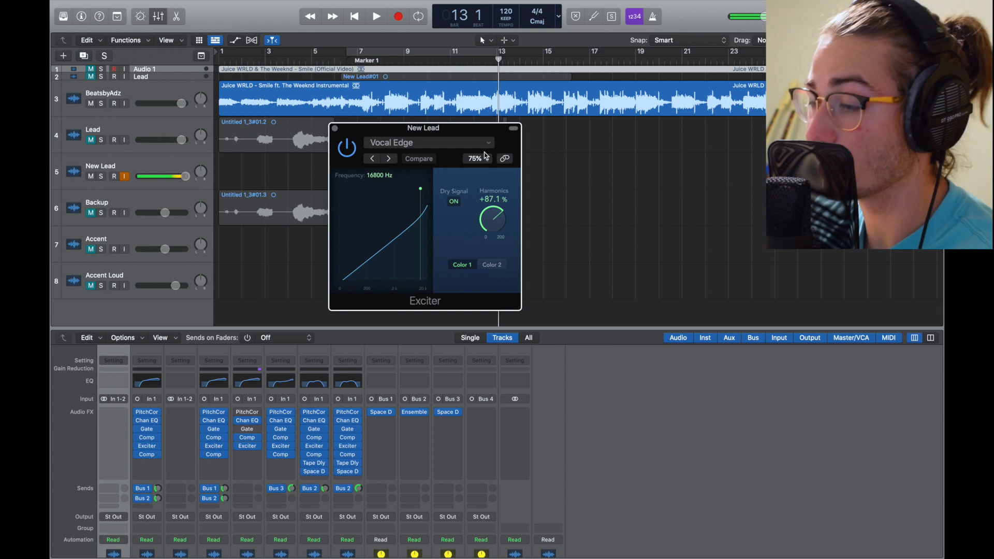
- Select the Exciter's Vocal Edge preset, fine-tune its frequency point, and audition the looped New Lead vocal
click(486, 144)
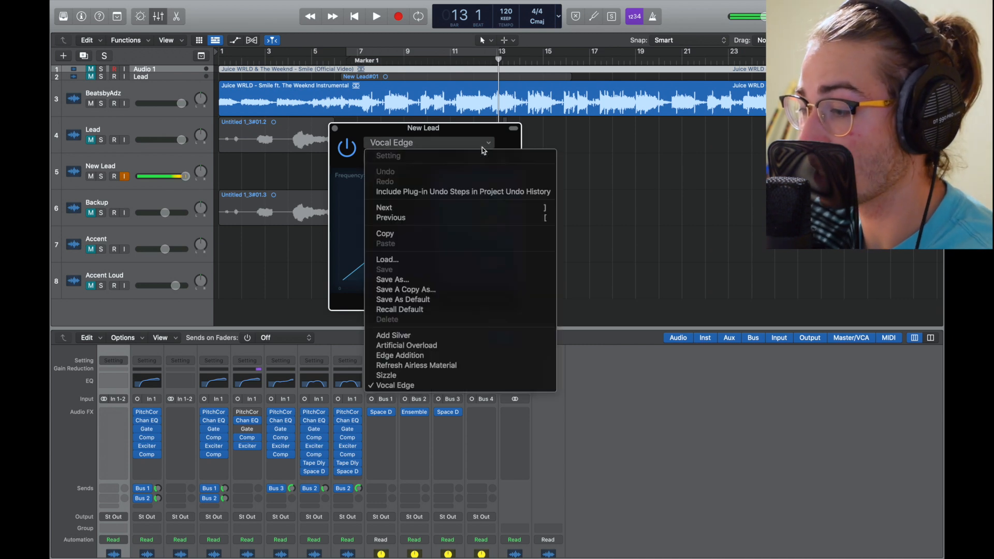
click(422, 386)
drag(421, 190, 422, 190)
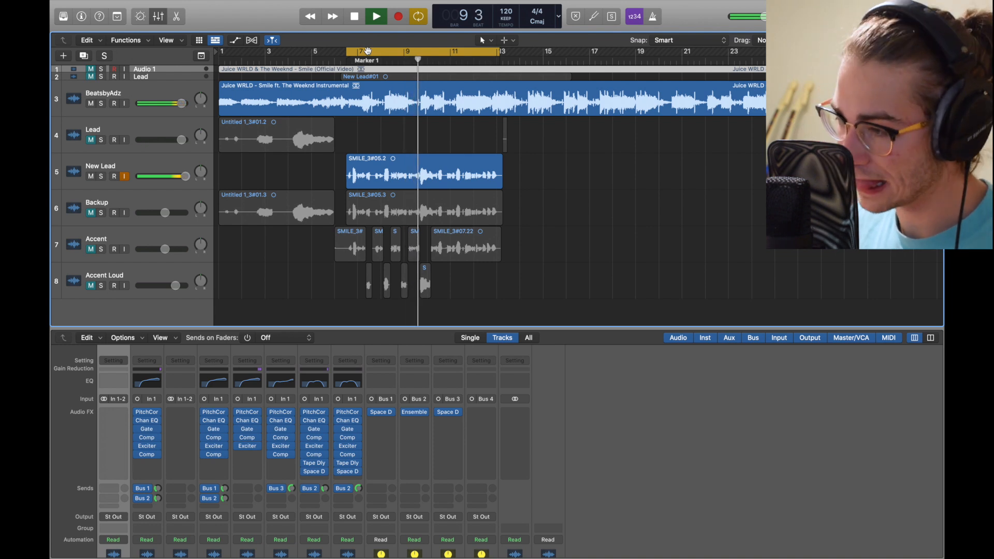
key(space)
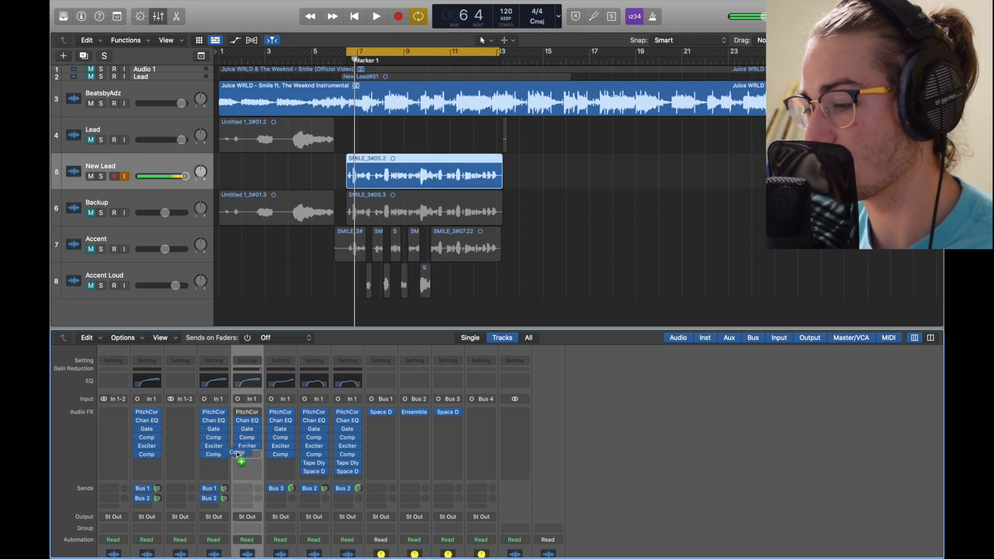
- Copy the Studio VCA Compressor from Lead to New Lead after the Exciter in mono, and audition the looped vocal
click(238, 455)
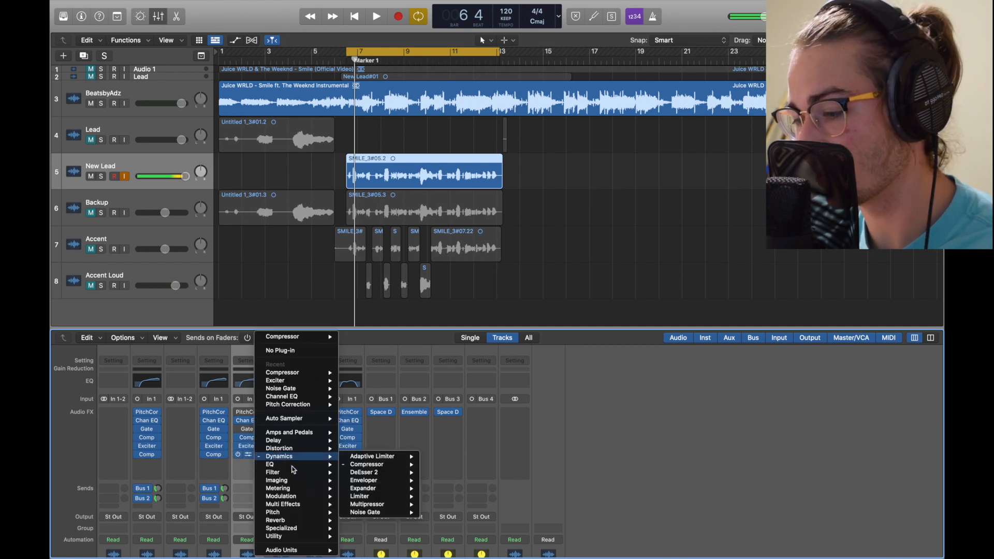
mouse_move(378, 464)
click(437, 464)
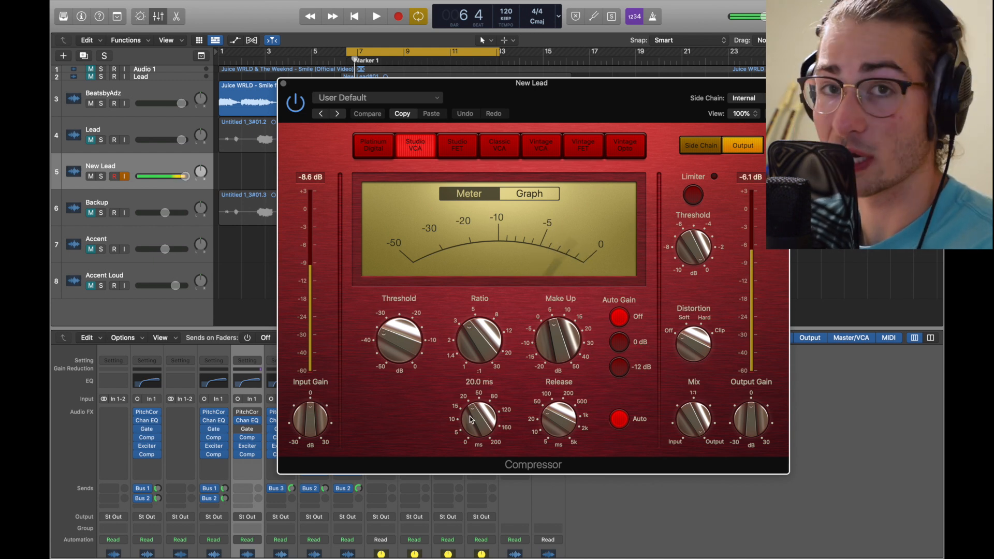
click(283, 83)
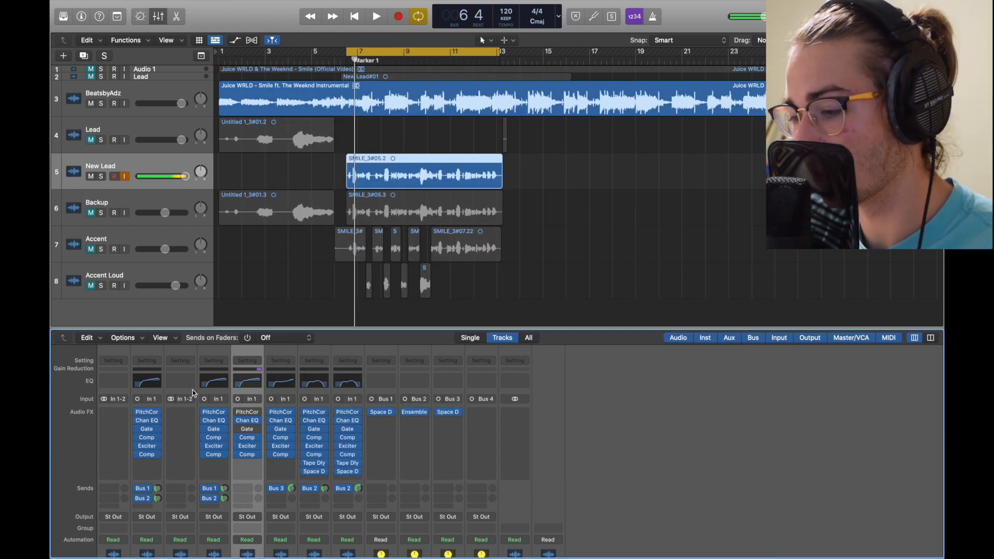
key(space)
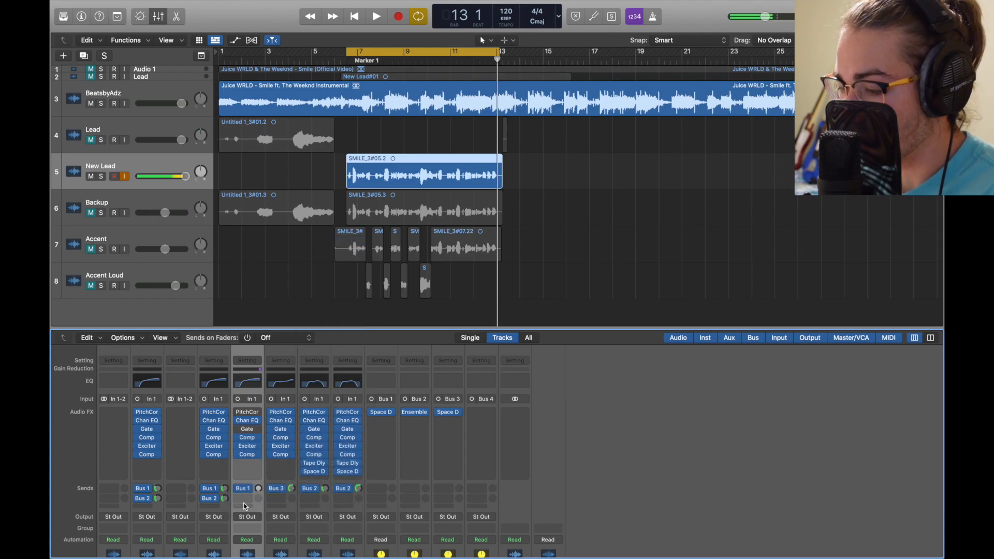
- Add a Bus 2 send to the New Lead channel below its Bus 1 send
click(244, 503)
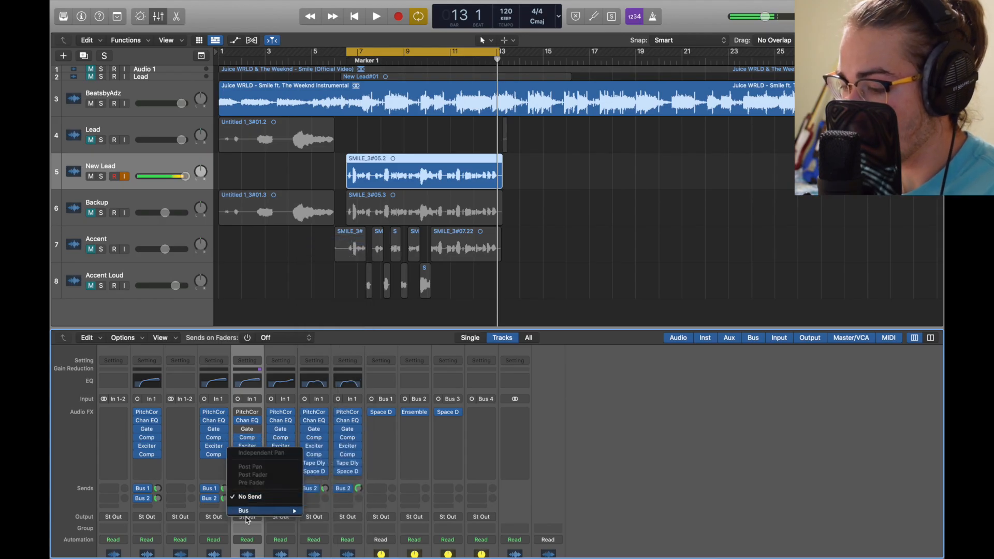
mouse_move(267, 510)
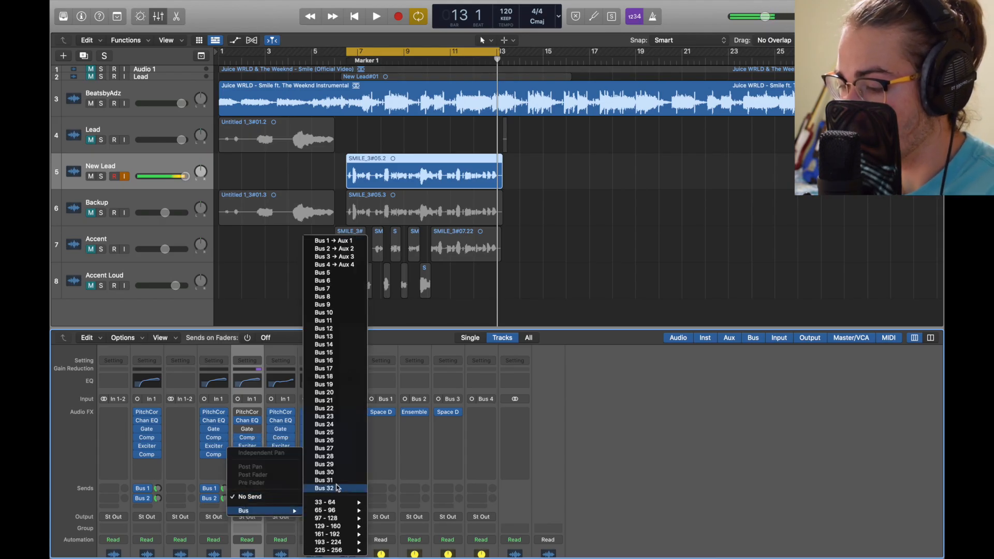
click(361, 250)
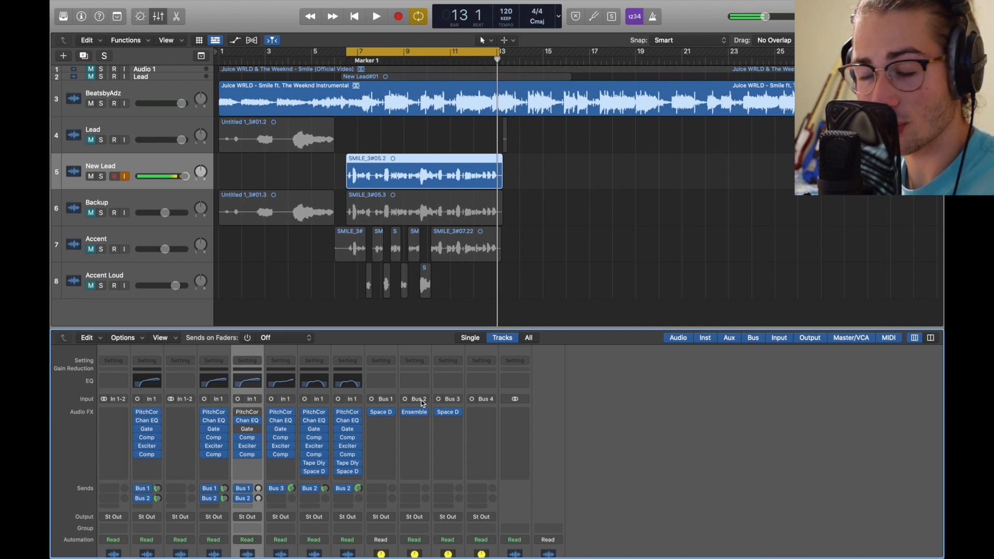
- Load Space Designer on the Bus 1 aux, keep the 02.6s Vocal Plate preset, and review its dry and wet levels
mouse_move(393, 414)
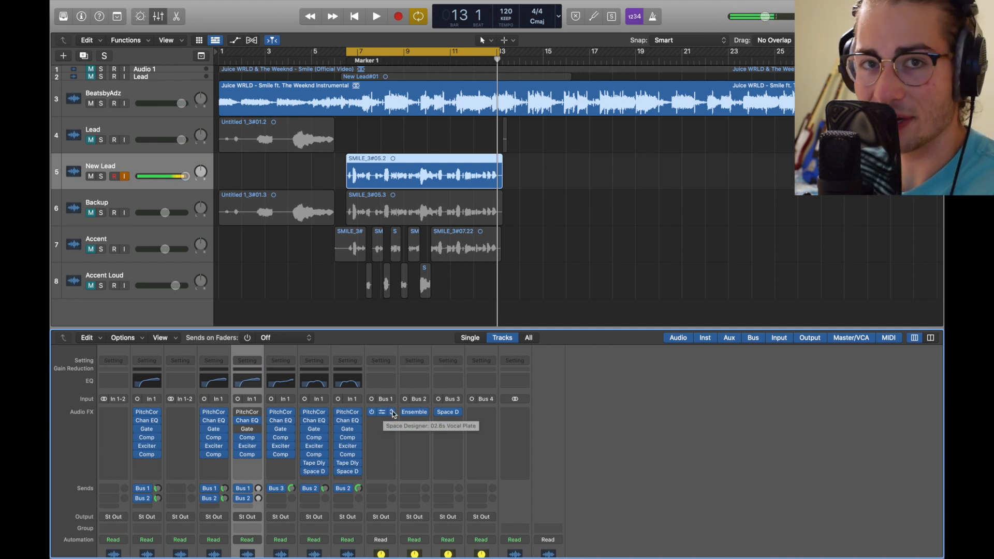
click(393, 414)
mouse_move(429, 520)
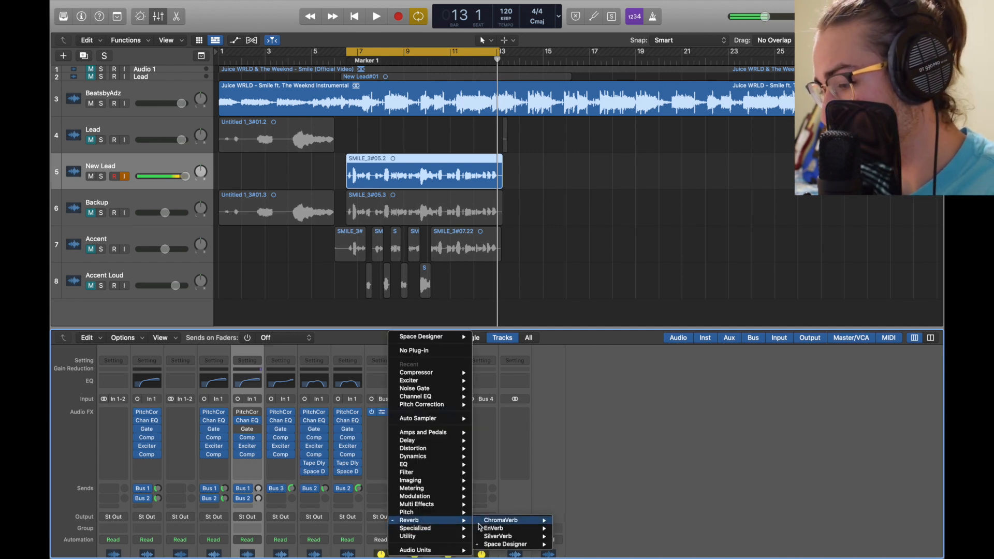
click(500, 544)
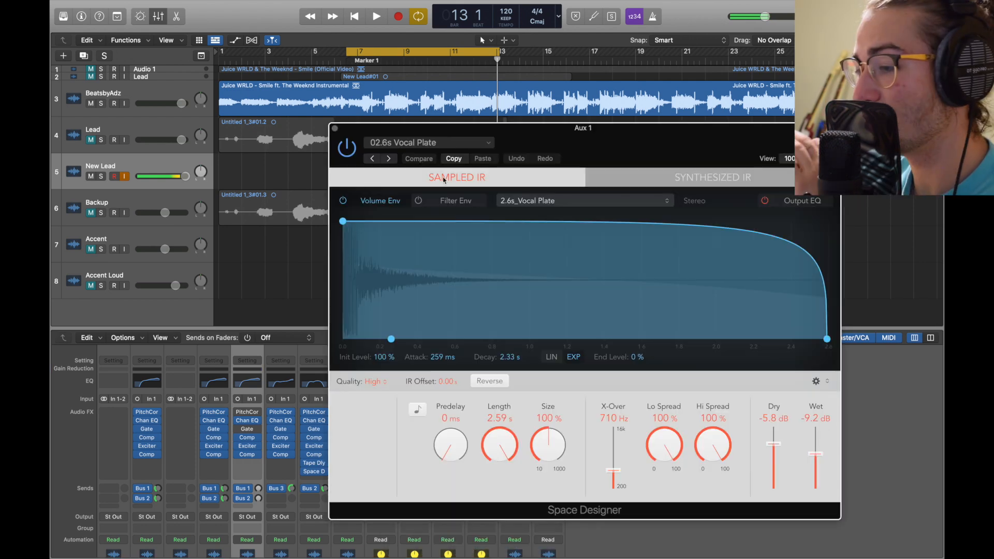
click(436, 141)
mouse_move(446, 335)
mouse_move(596, 356)
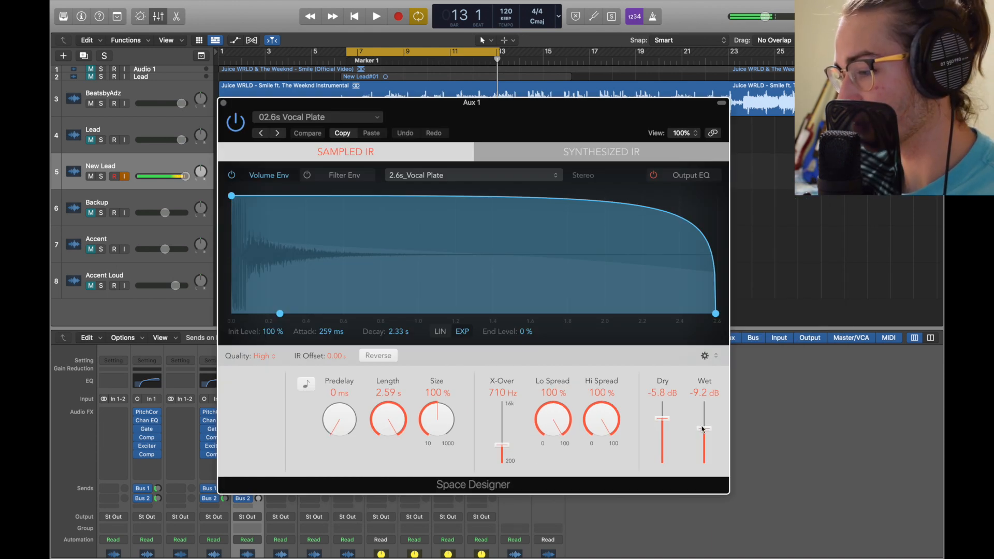
click(223, 103)
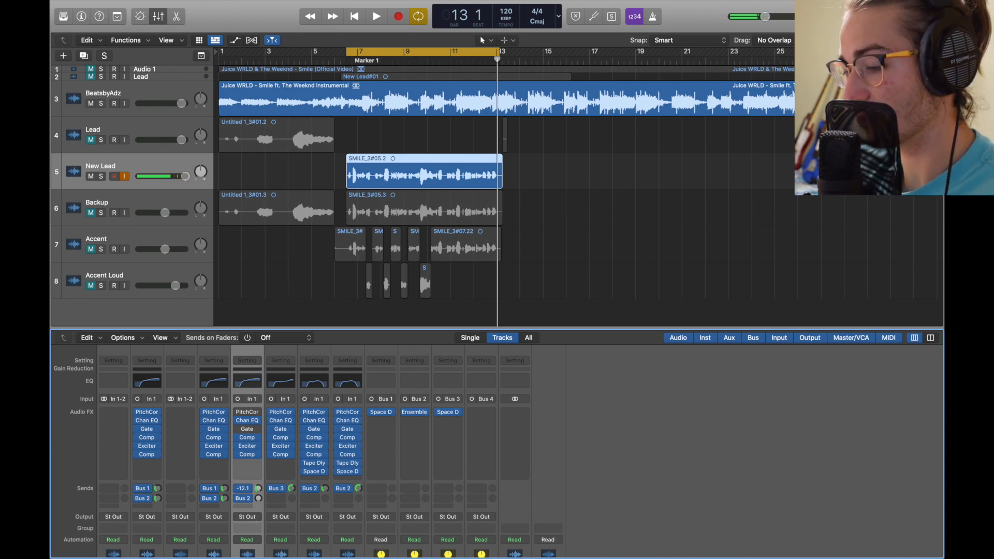
- Load the Ensemble modulation plug-in on the Bus 2 aux, keep its Doubler preset, and review the voices and mix settings
click(426, 412)
mouse_move(460, 501)
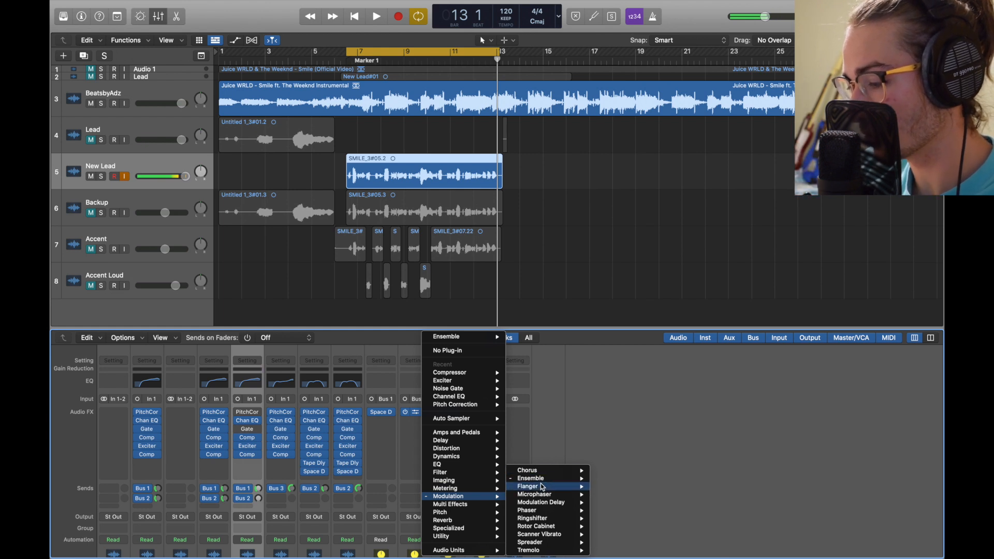
mouse_move(565, 484)
click(626, 482)
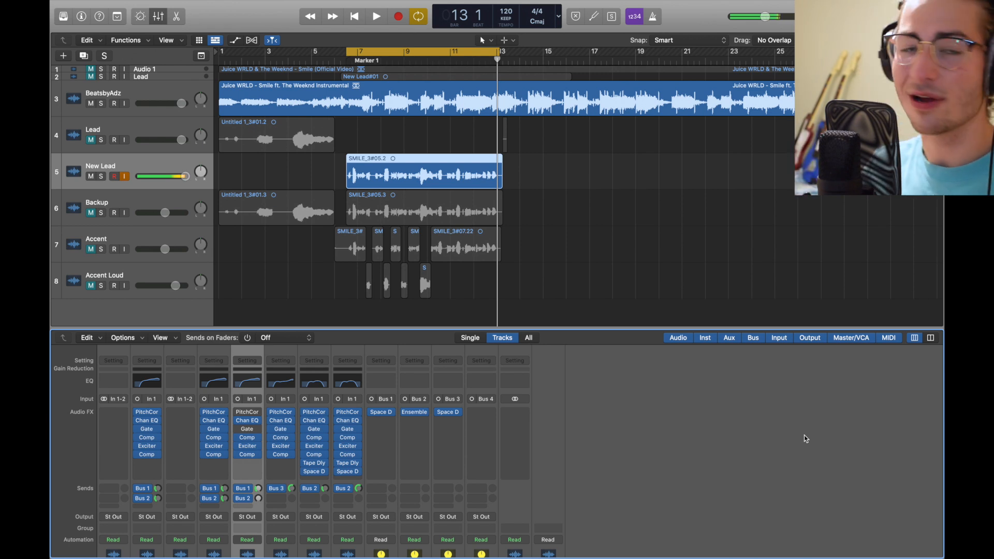
click(416, 413)
click(439, 145)
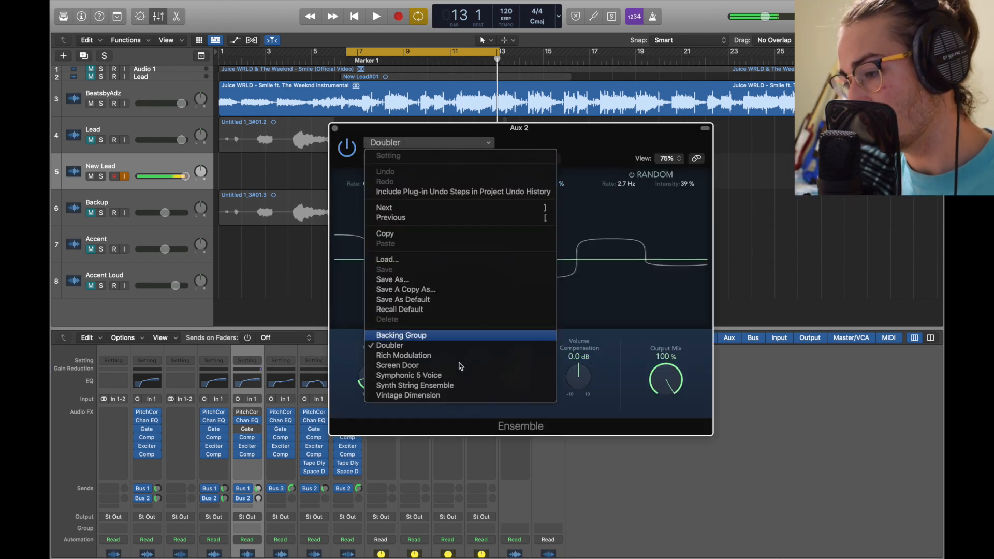
click(610, 395)
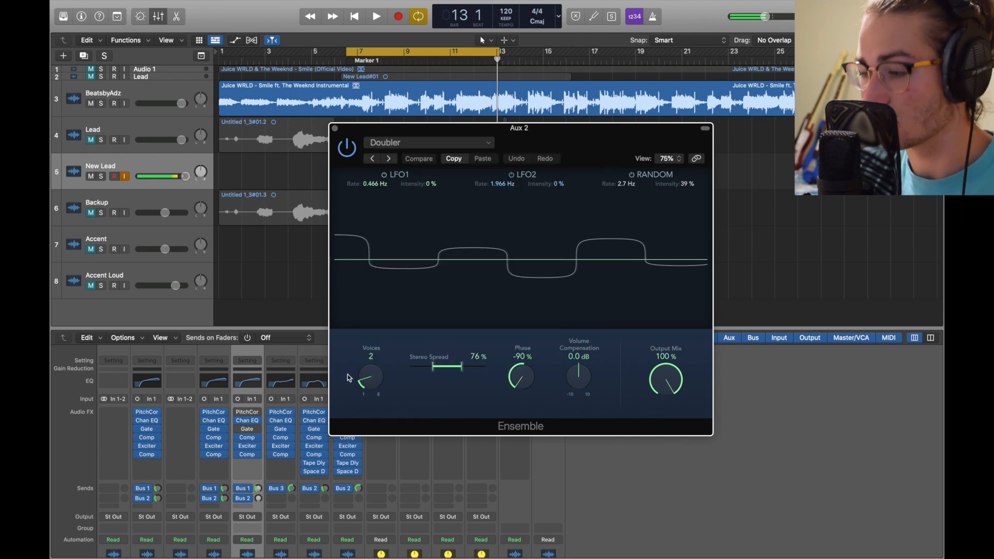
click(334, 129)
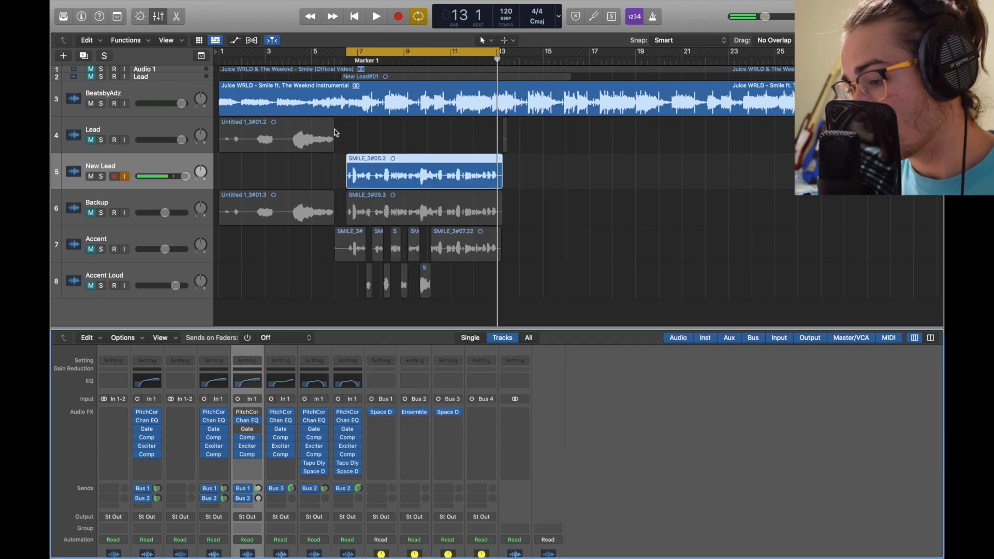
- Raise the Bus 2 send level on the New Lead channel and compare the vocal with the send off and on
click(224, 498)
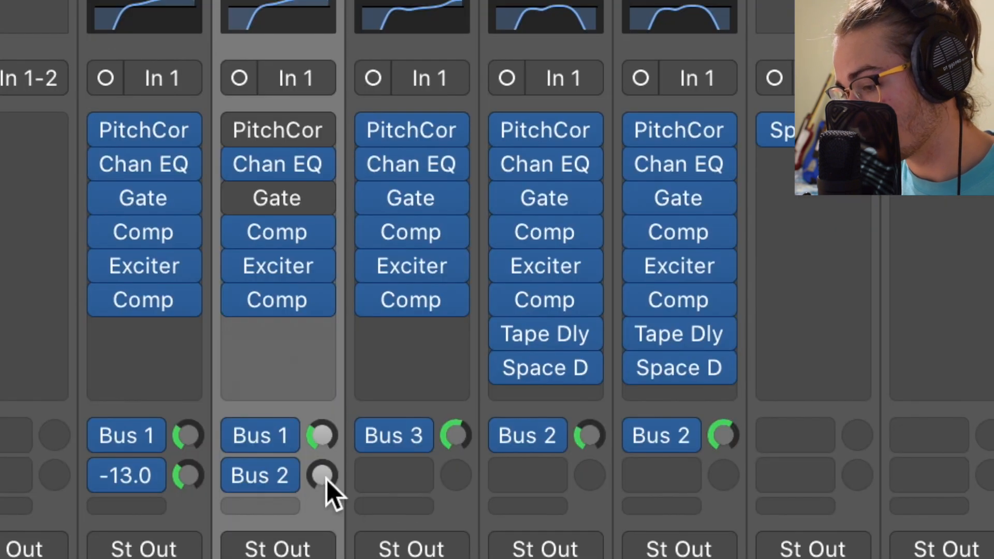
drag(326, 479, 306, 343)
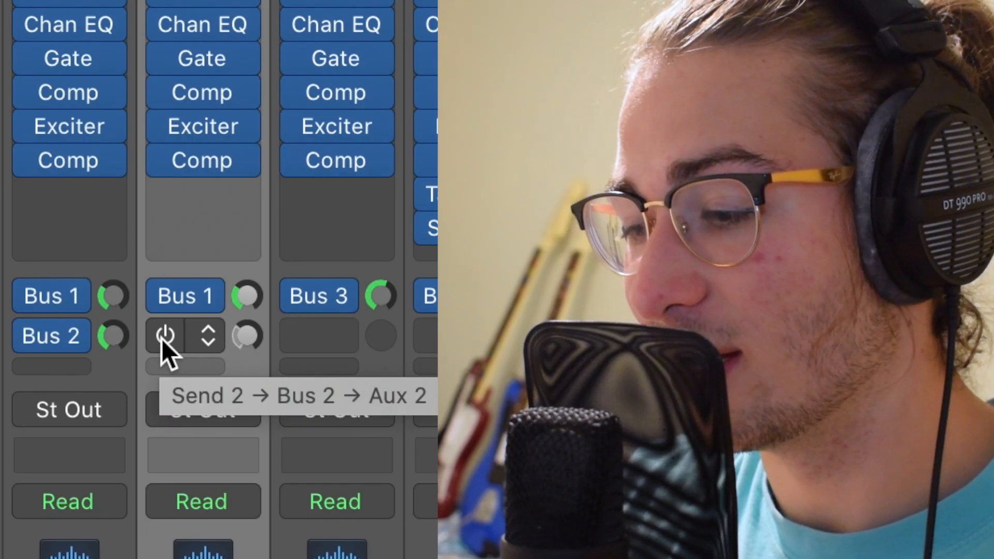
click(163, 337)
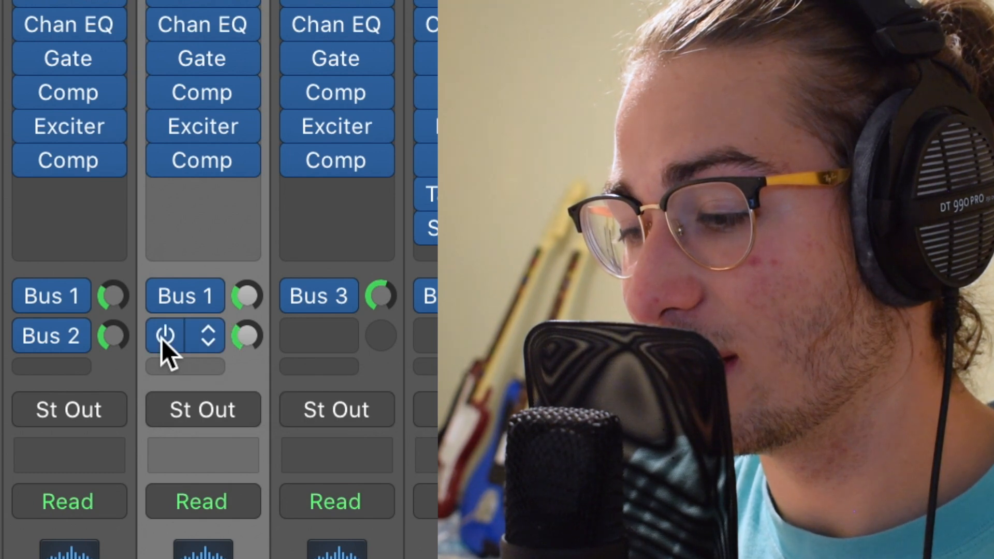
click(162, 337)
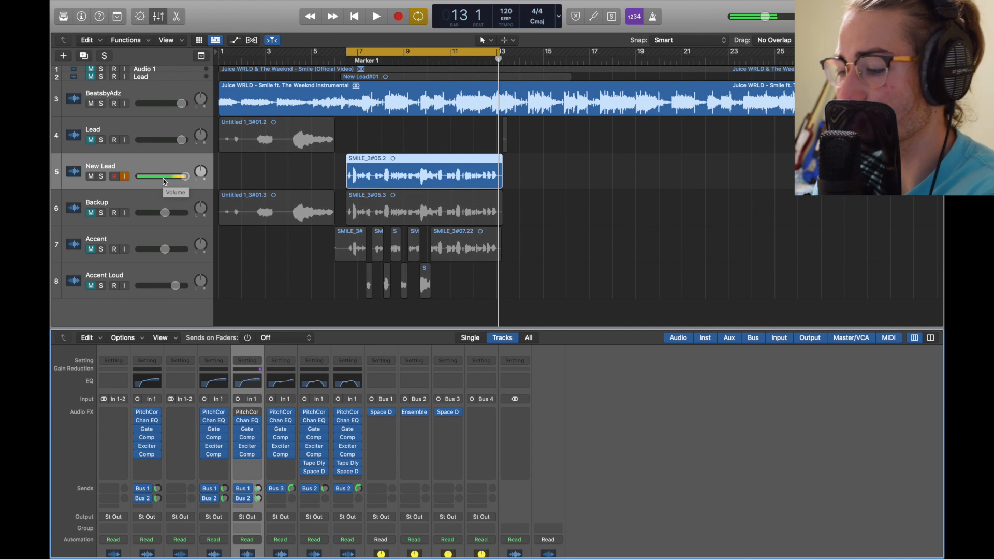
- Duplicate the New Lead track with its settings, move the copy below Backup, and open the copy's Channel EQ
key(super+d)
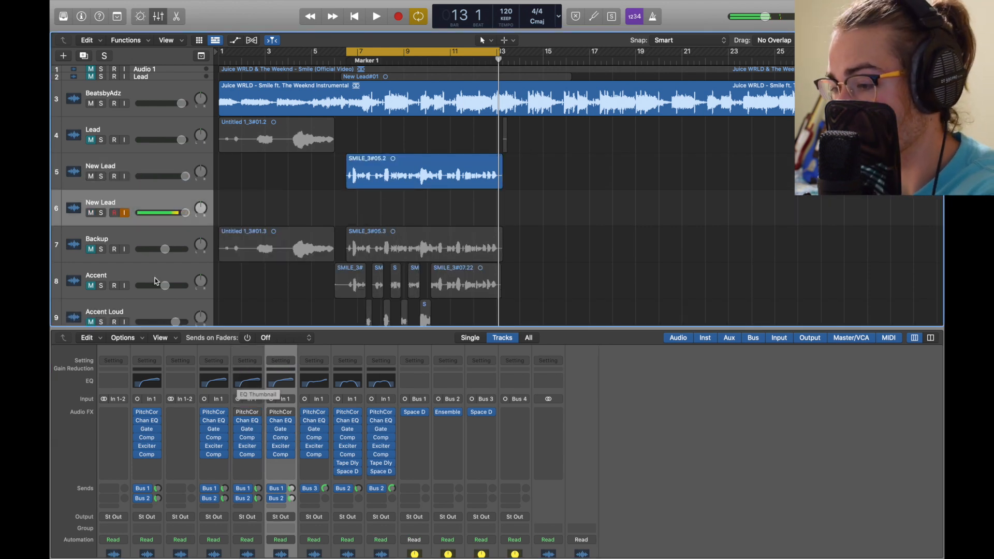
drag(145, 203, 147, 244)
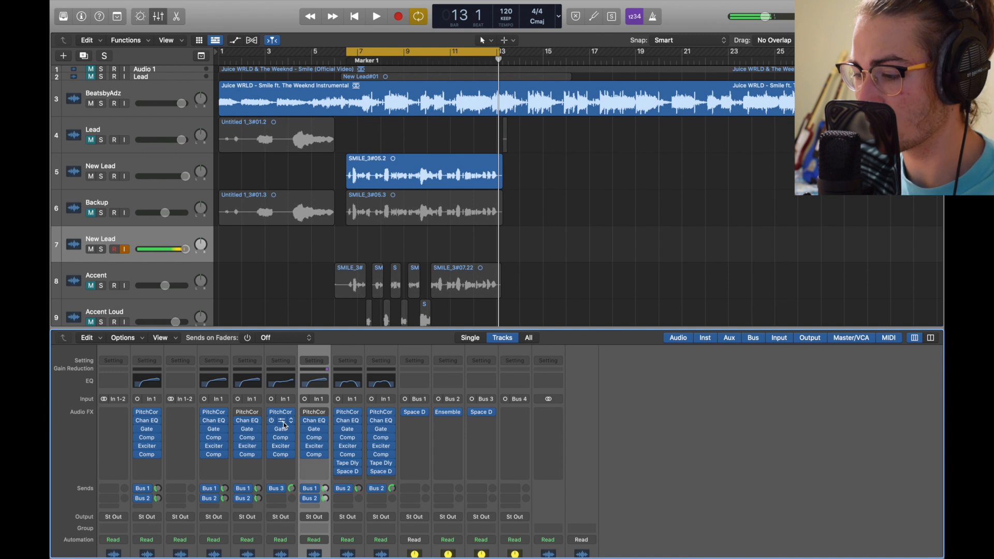
click(319, 424)
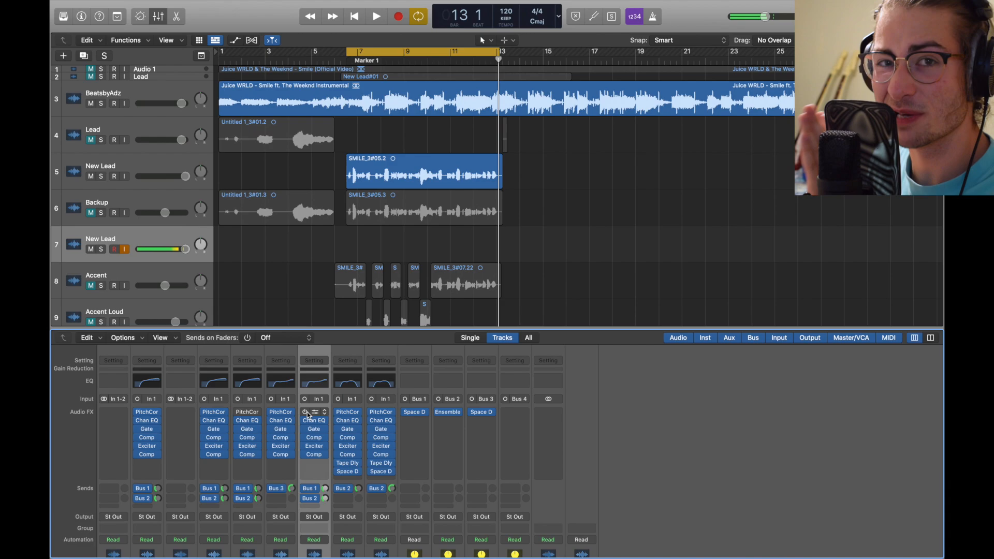
- Bypass Pitch Correction, Gate and the Bus 1 and Bus 2 sends on the duplicated New Lead channel, and add a Bus 3 send
click(306, 412)
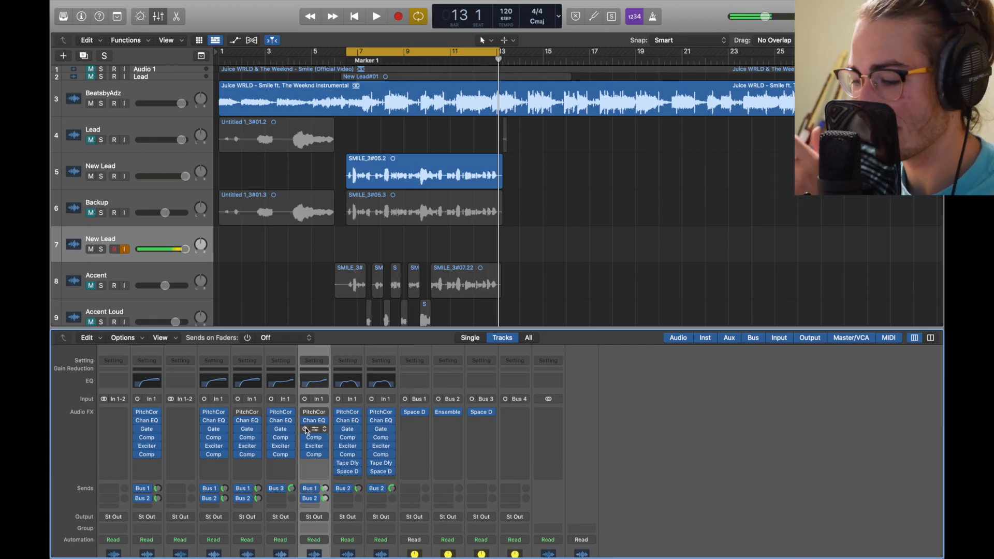
click(305, 428)
click(303, 489)
click(303, 498)
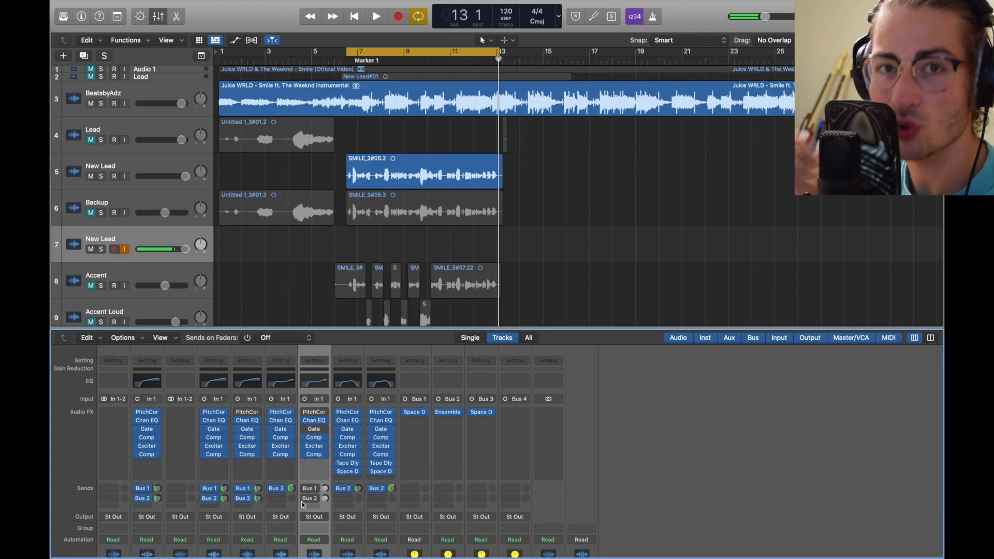
click(309, 507)
click(404, 257)
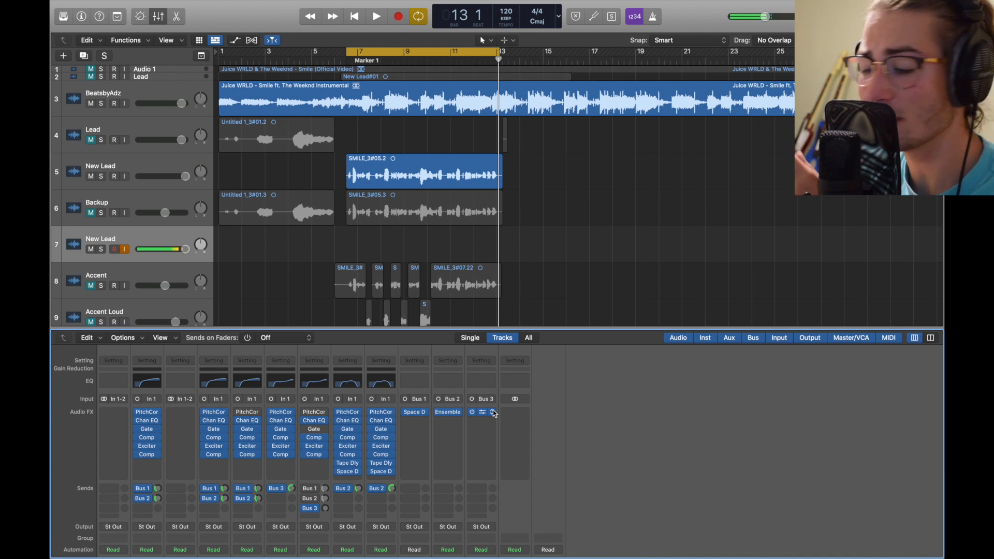
- Load Space Designer on the Bus 3 aux, keep the medium 1.3s Soft Plate preset, and review its dry and wet levels
click(494, 413)
mouse_move(512, 520)
mouse_move(608, 544)
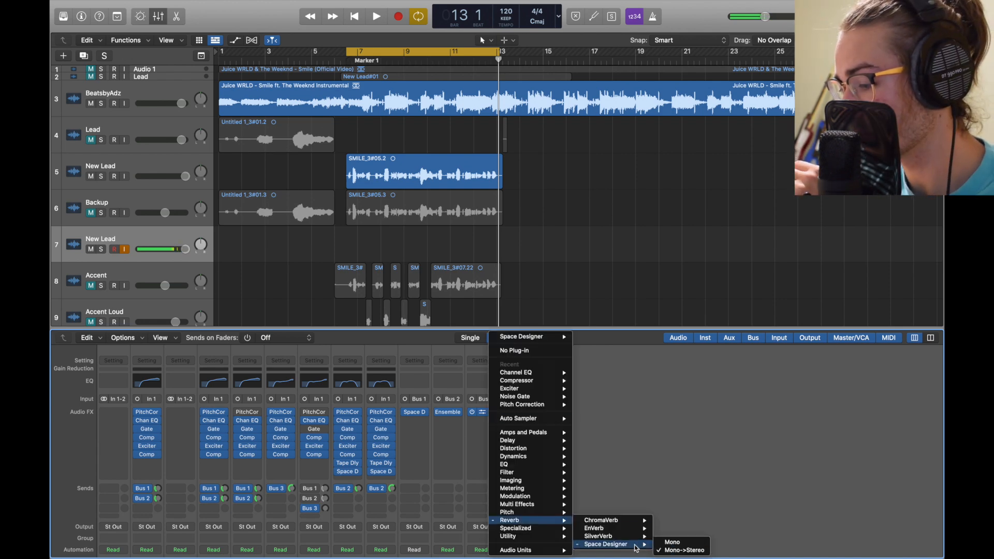
click(666, 543)
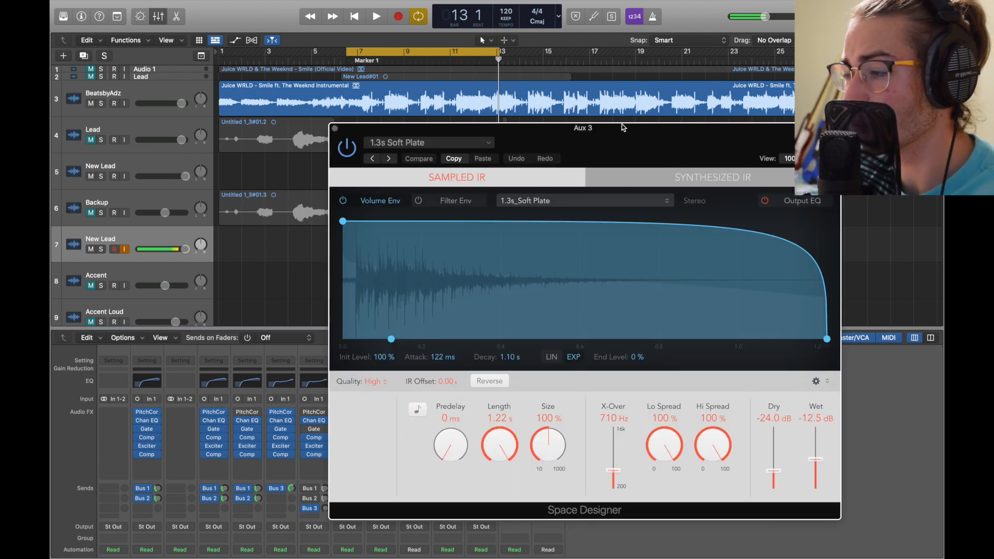
drag(621, 127, 603, 101)
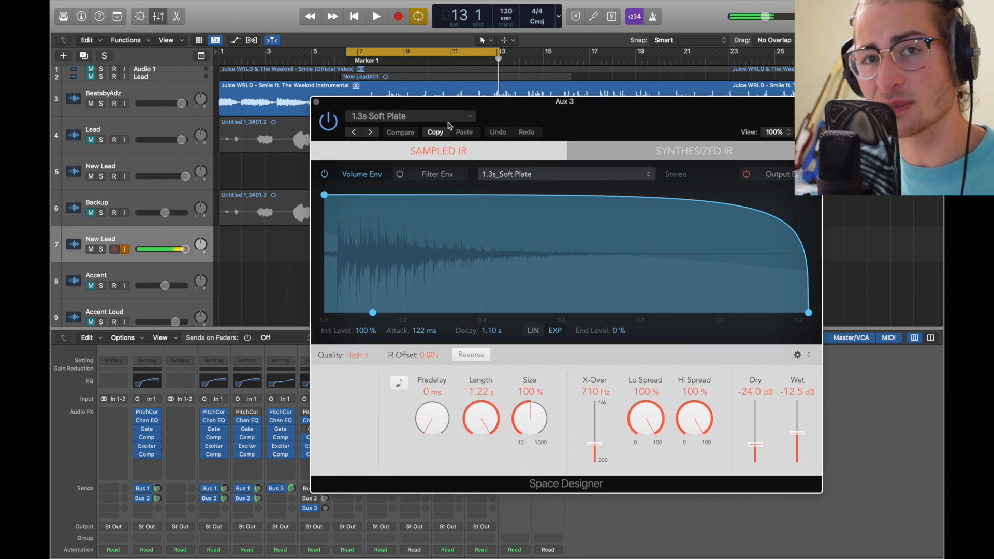
click(448, 118)
mouse_move(517, 319)
mouse_move(595, 339)
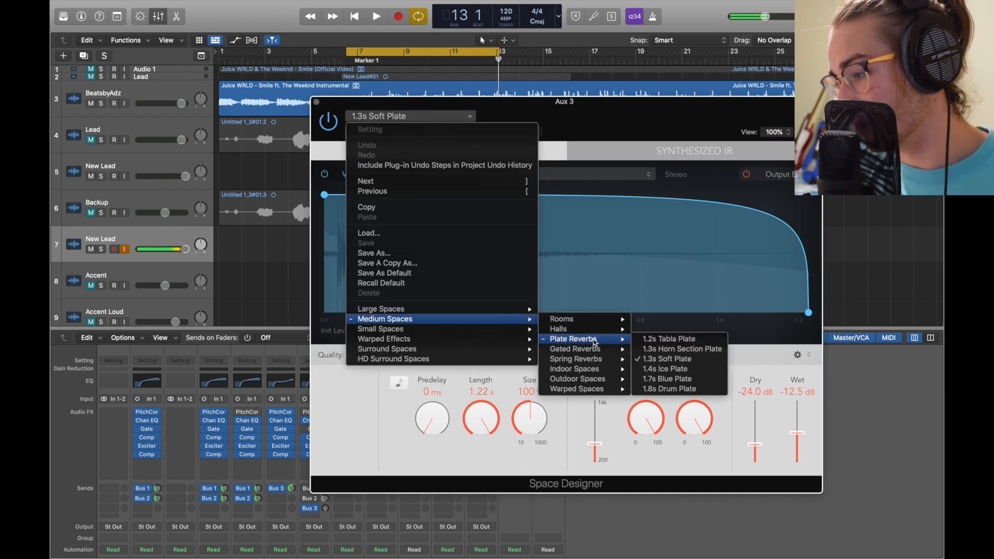
click(715, 359)
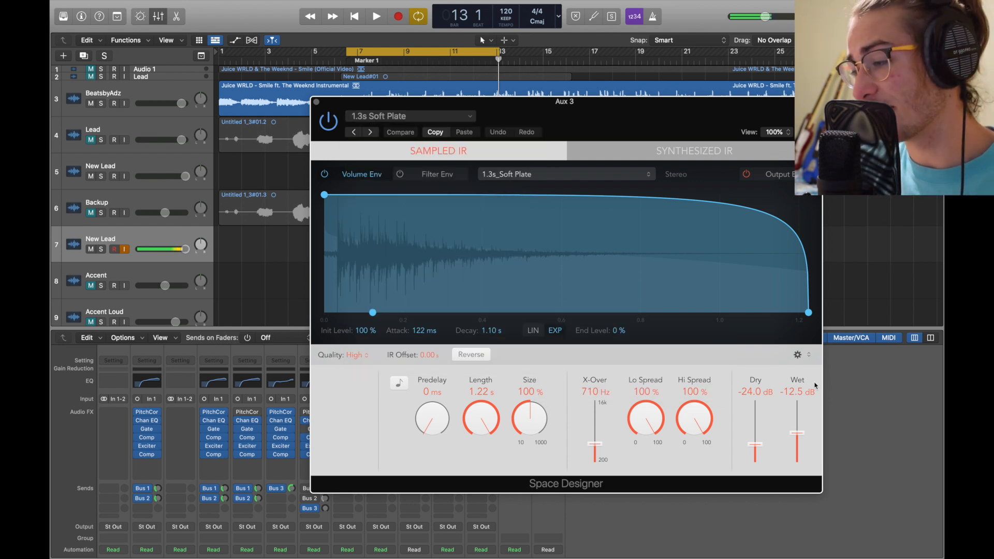
click(317, 102)
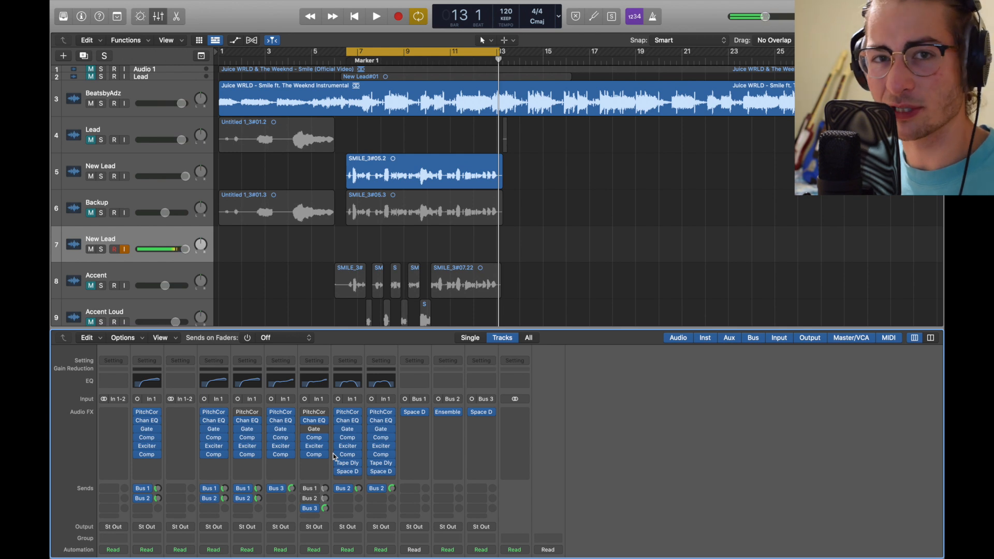
- Lower the volume of the New Lead copy below Backup and audition its looped vocal with the beat
click(188, 221)
drag(188, 251, 164, 249)
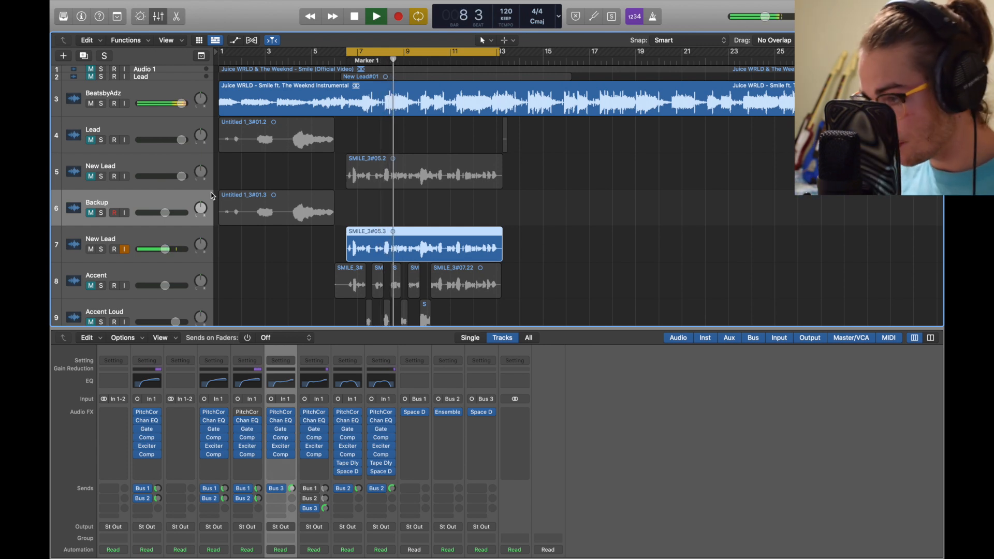
key(space)
click(95, 155)
key(space)
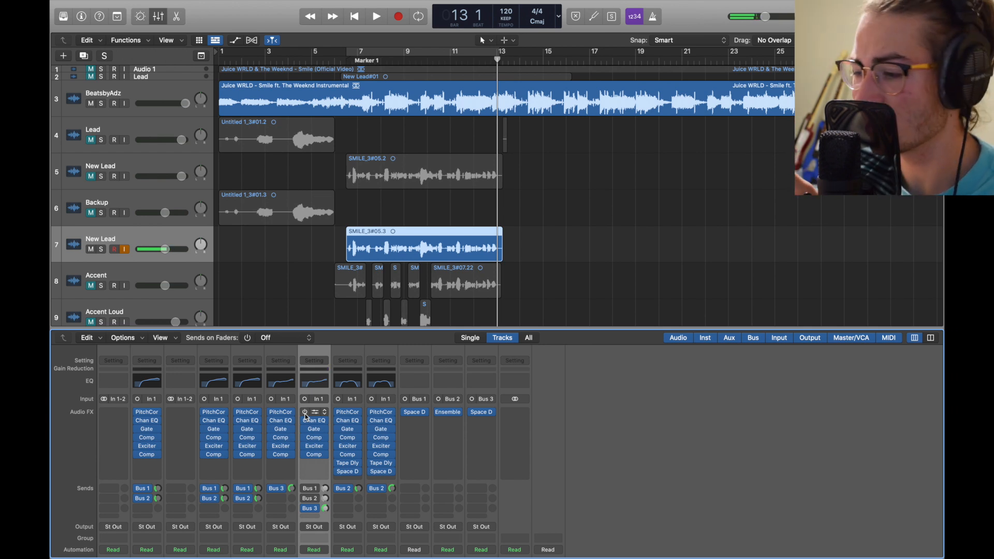
- Duplicate the New Lead track below Backup, turn off the original's input monitoring, and place the copy below Accent as New Accent
scroll(164, 190, down, 2)
key(super+d)
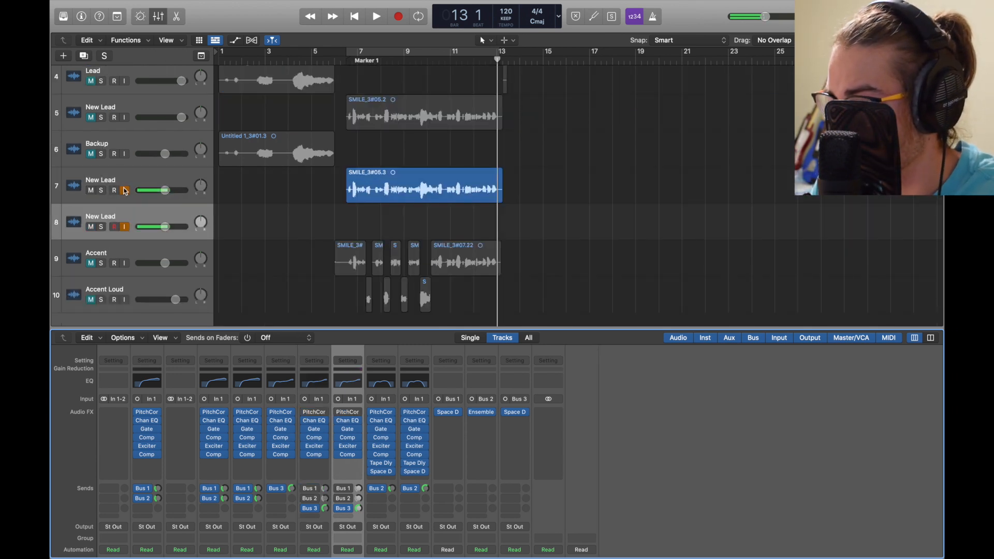
click(124, 191)
drag(160, 218, 161, 264)
click(132, 232)
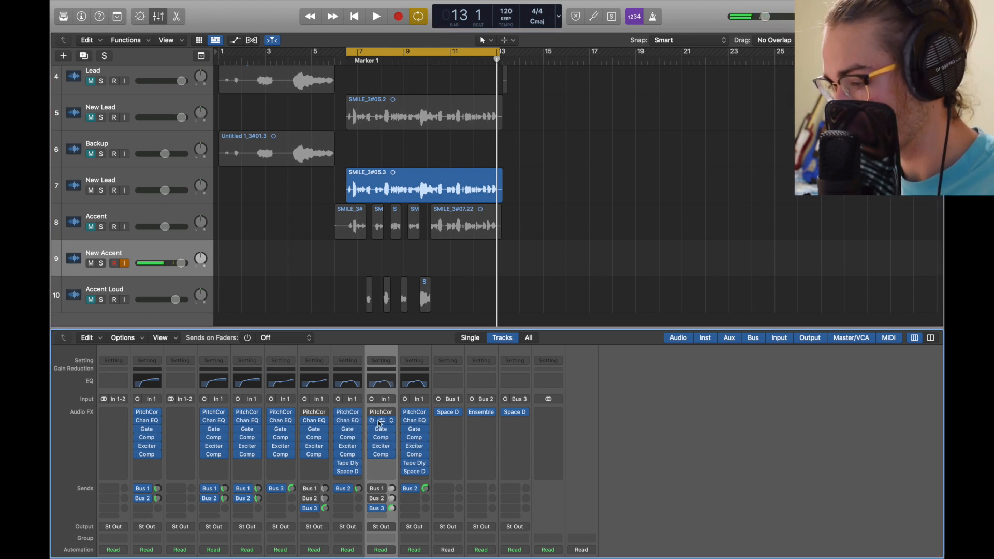
- Review the band settings in the New Accent track's Channel EQ
click(381, 422)
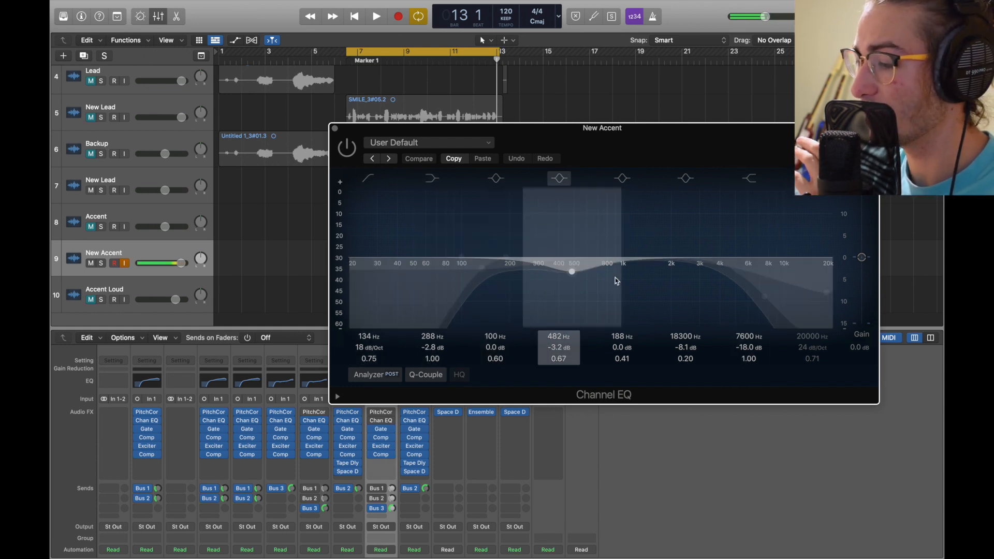
drag(557, 144, 428, 124)
click(217, 130)
drag(241, 329, 239, 326)
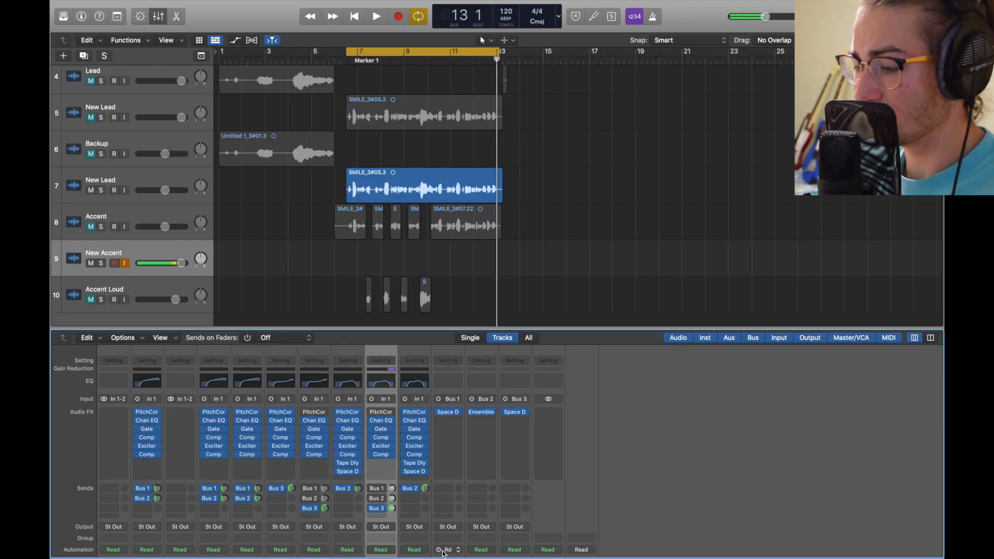
- Open the Studio VCA Compressor on the New Accent channel and lower its Make Up gain
click(384, 459)
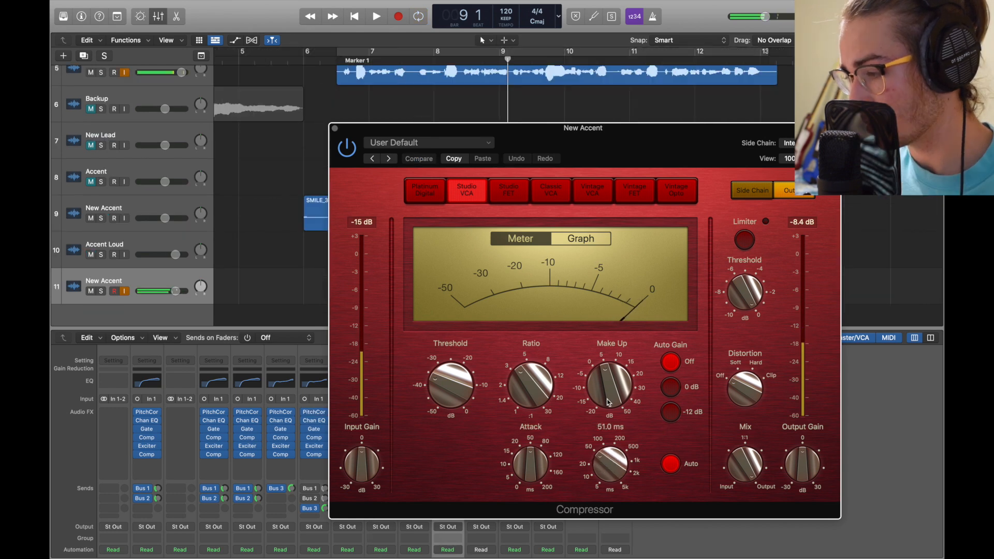
mouse_move(609, 399)
drag(609, 399, 609, 412)
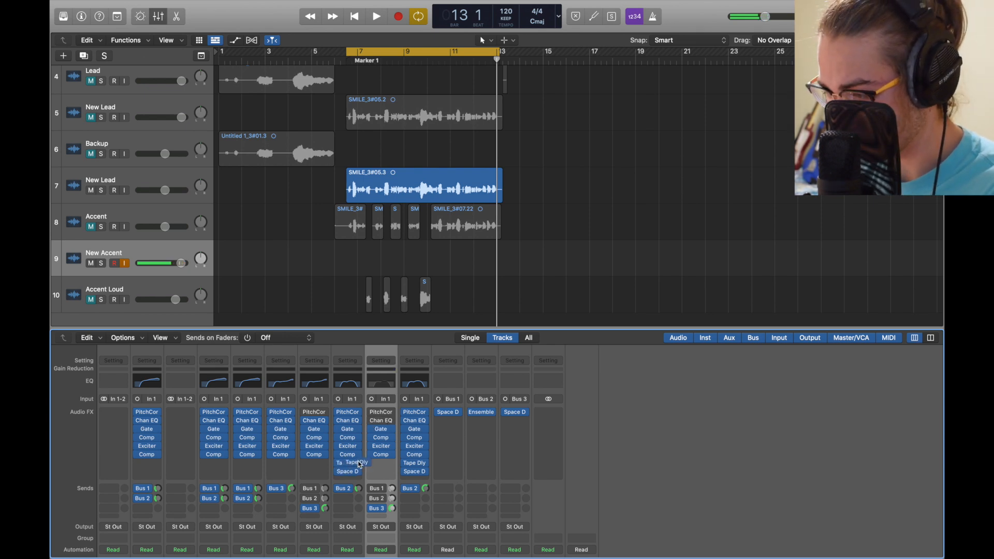
- Copy the mono Tape Delay from Accent to New Accent and enable it with a +1.00 % delay deviation
click(379, 463)
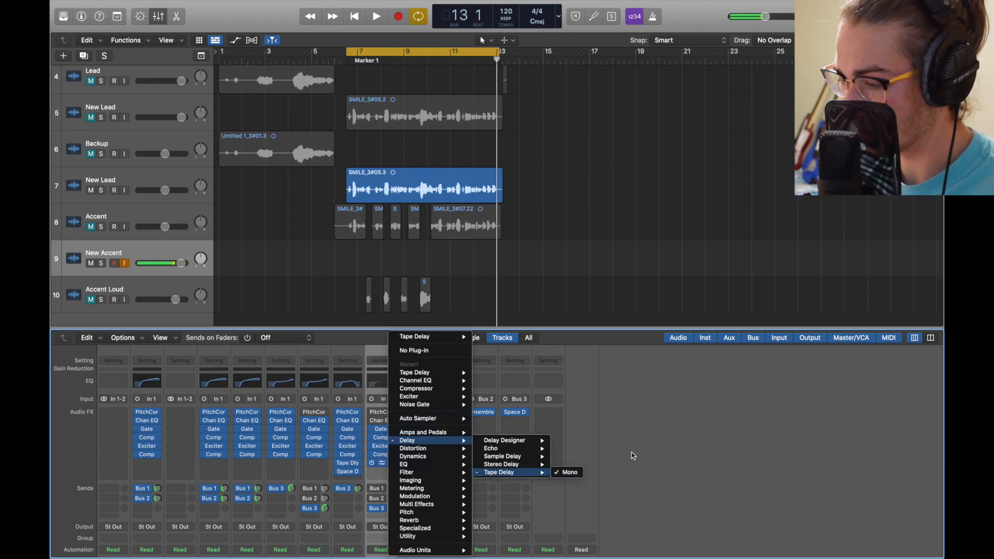
click(572, 472)
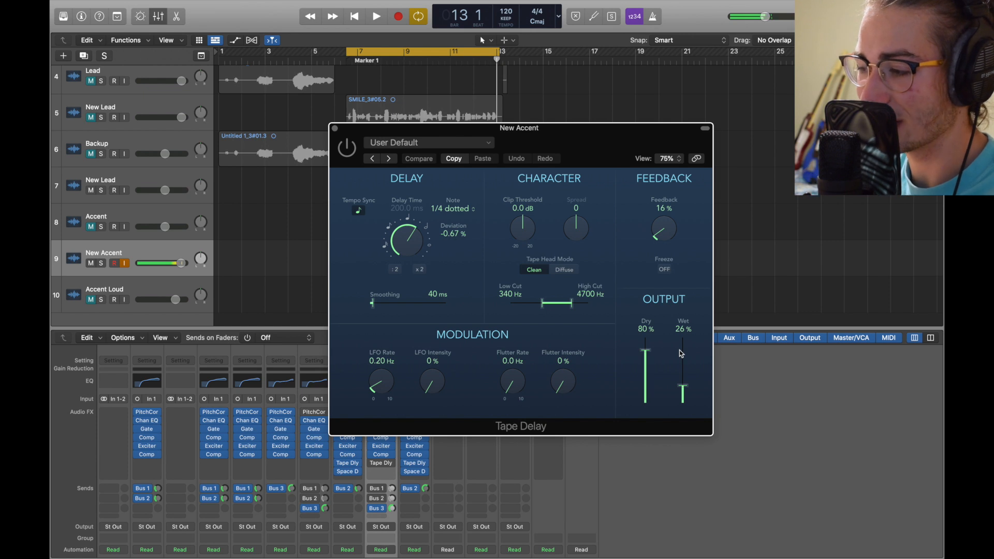
drag(401, 379, 323, 317)
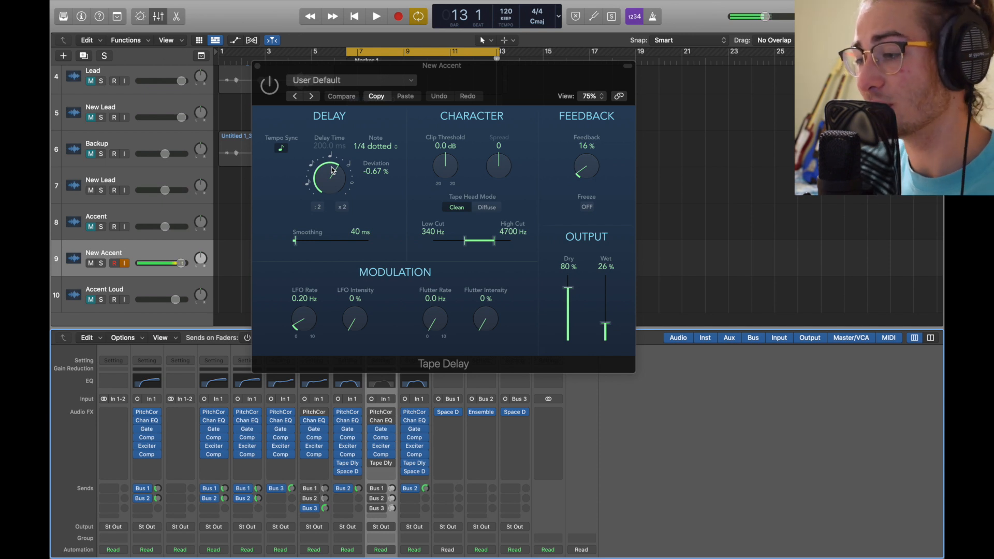
drag(333, 177, 312, 186)
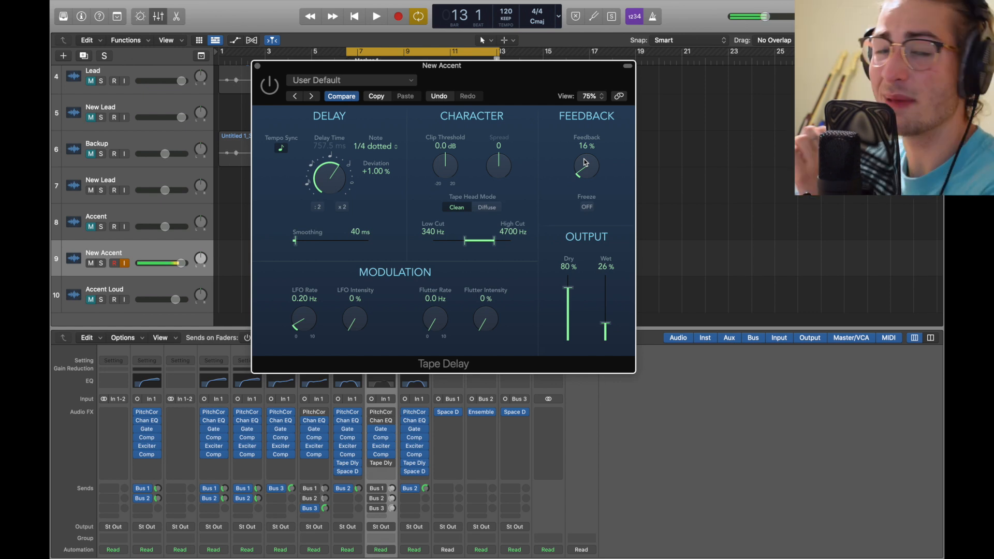
click(271, 94)
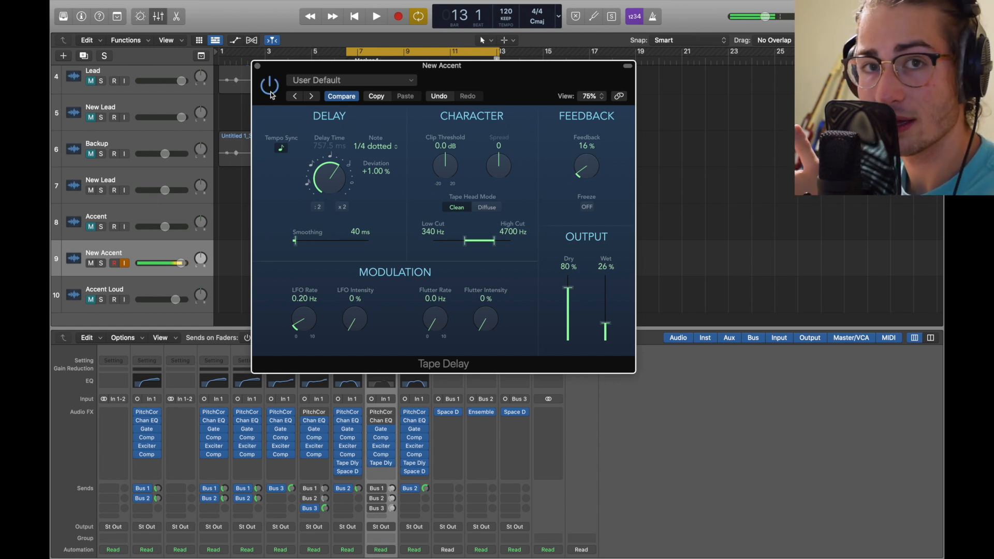
- Insert a mono-to-stereo Space Designer reverb below the Tape Delay on the New Accent channel and close its window
click(374, 472)
mouse_move(403, 521)
mouse_move(468, 544)
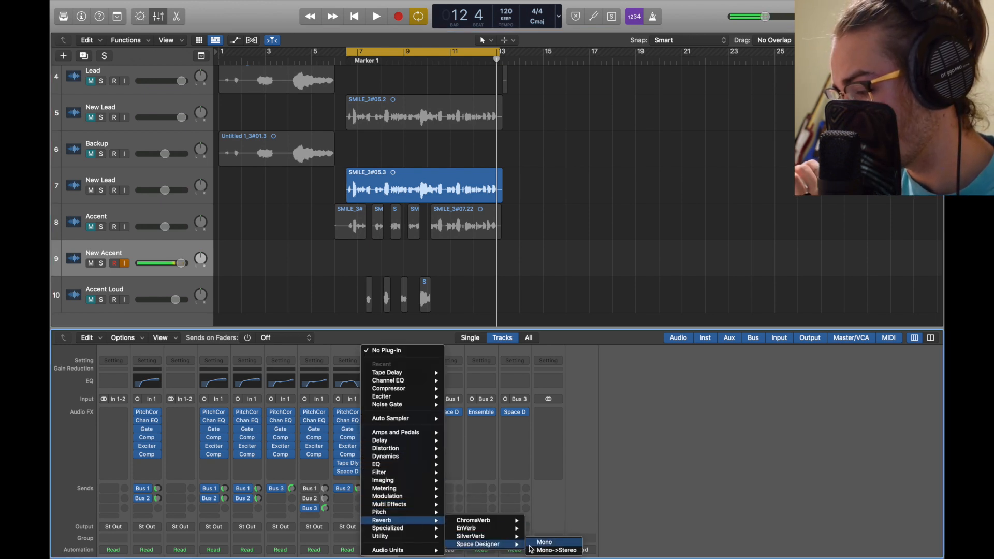
click(552, 550)
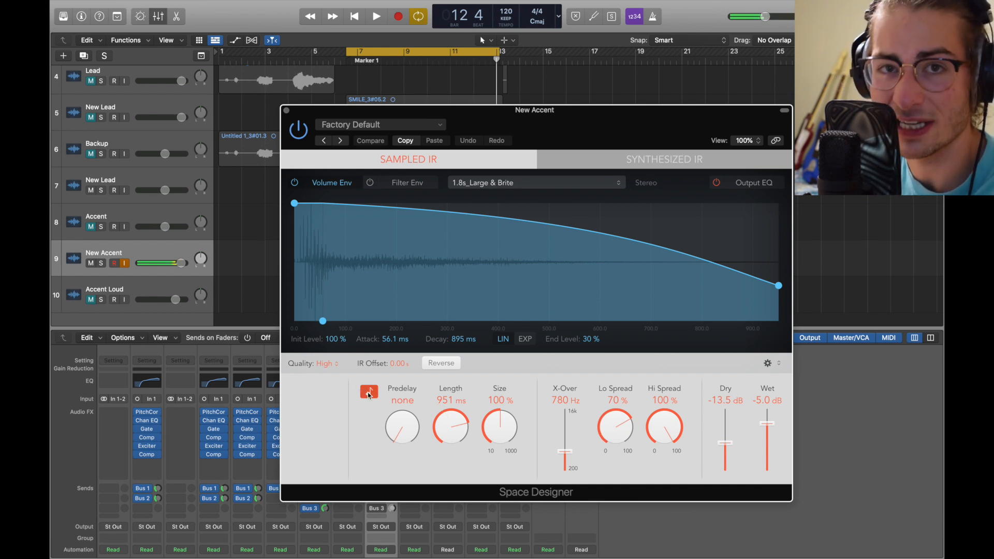
click(286, 110)
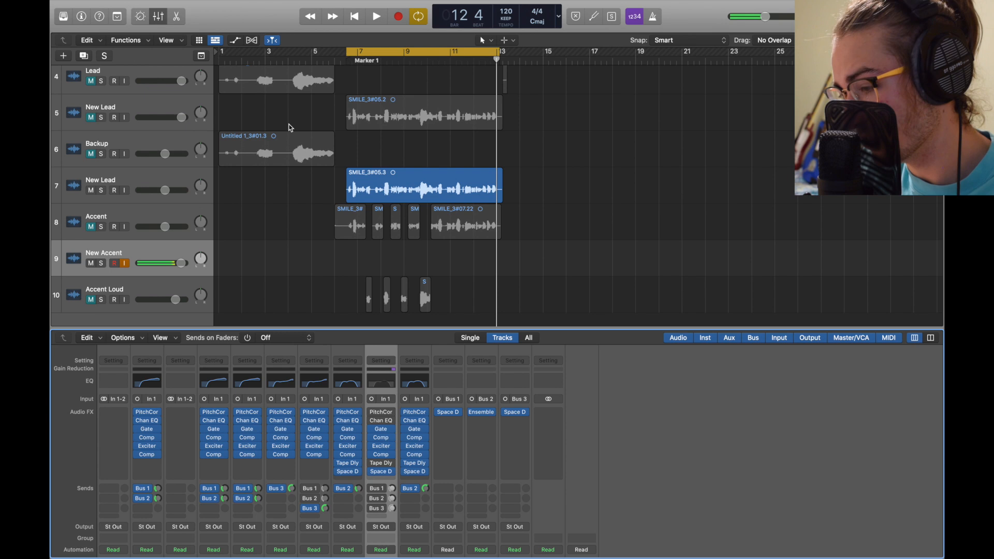
- Enable the Bus 2 send on New Accent, adjust its level, and lower the track volume to match Accent
click(373, 498)
mouse_move(361, 490)
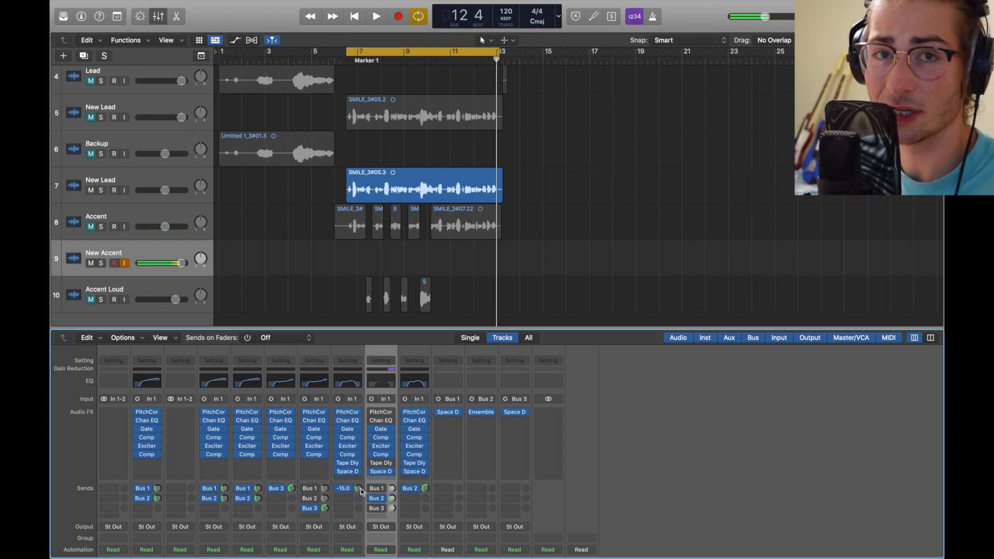
drag(393, 501, 392, 500)
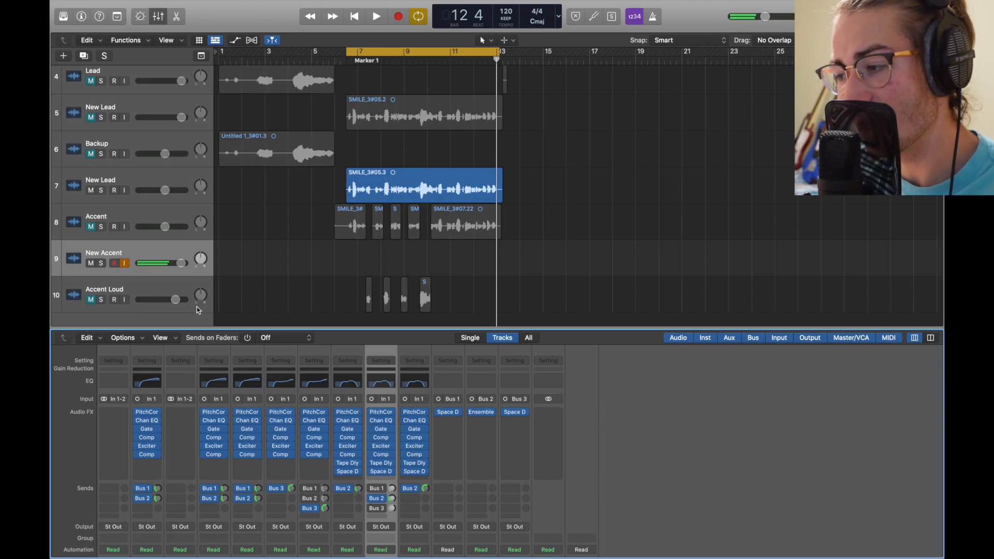
click(182, 263)
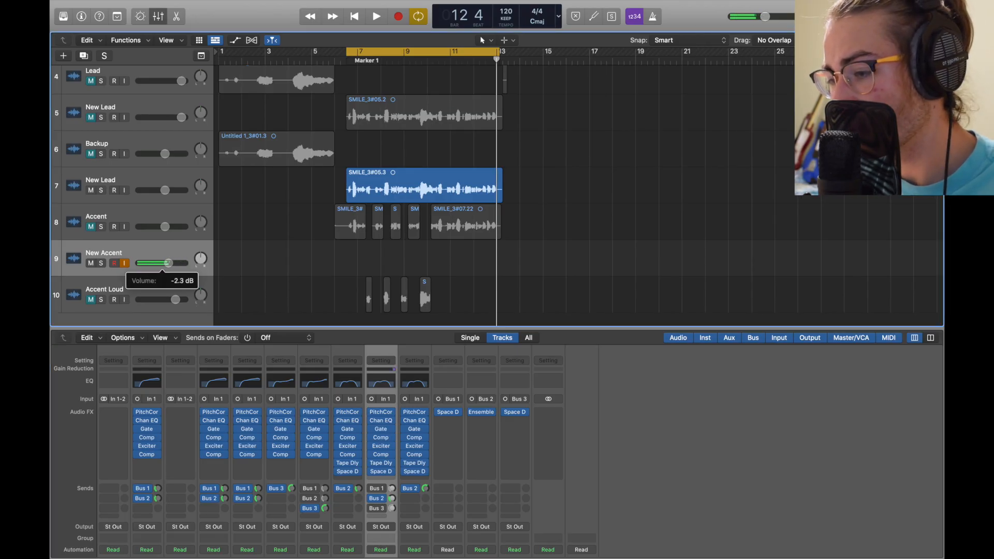
drag(166, 263, 164, 263)
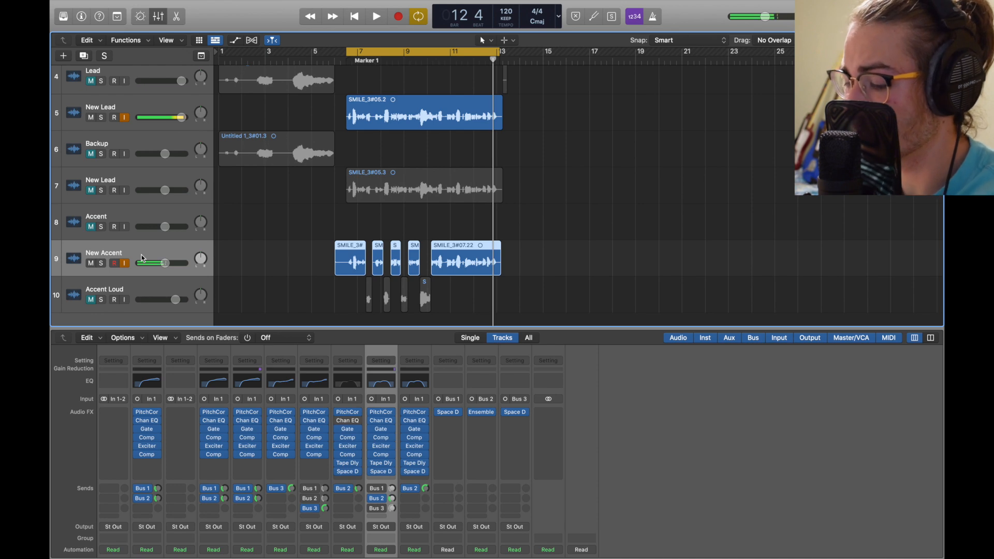
- Duplicate the New Accent track with its channel settings, keeping the accent regions on the original
key(super+d)
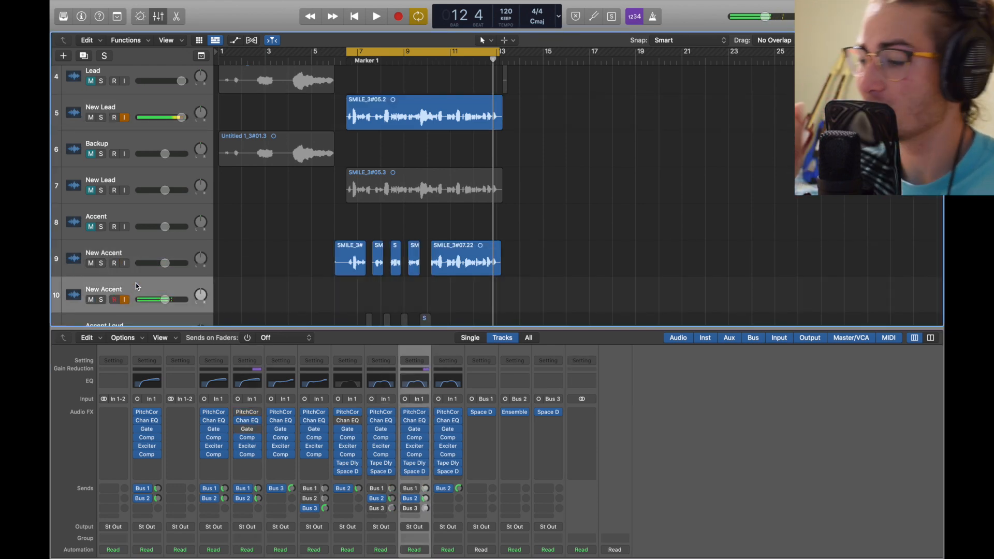
scroll(293, 215, up, 5)
scroll(293, 216, down, 2)
scroll(293, 218, down, 2)
scroll(293, 218, left, 3)
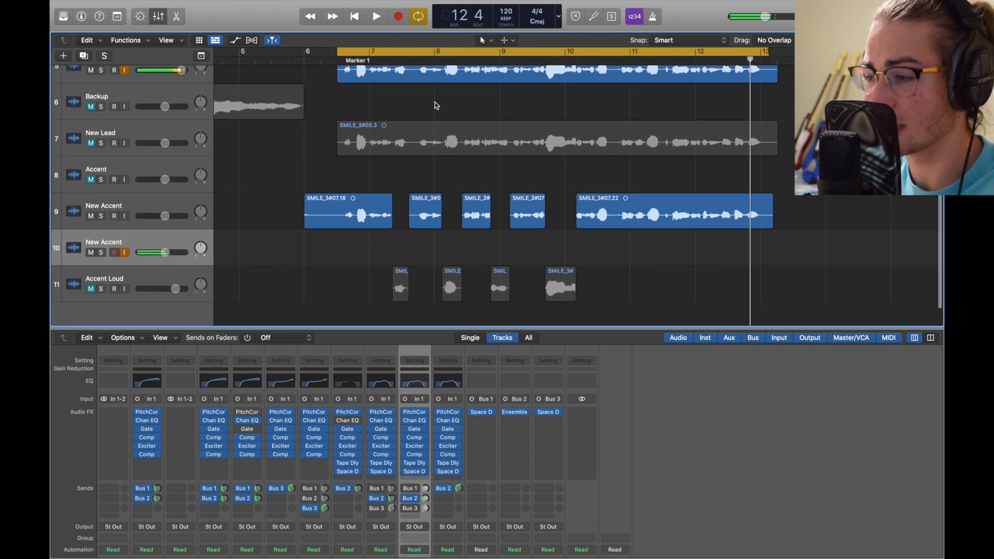
- Play back the lead with the accents and turn off cycle mode during playback
key(space)
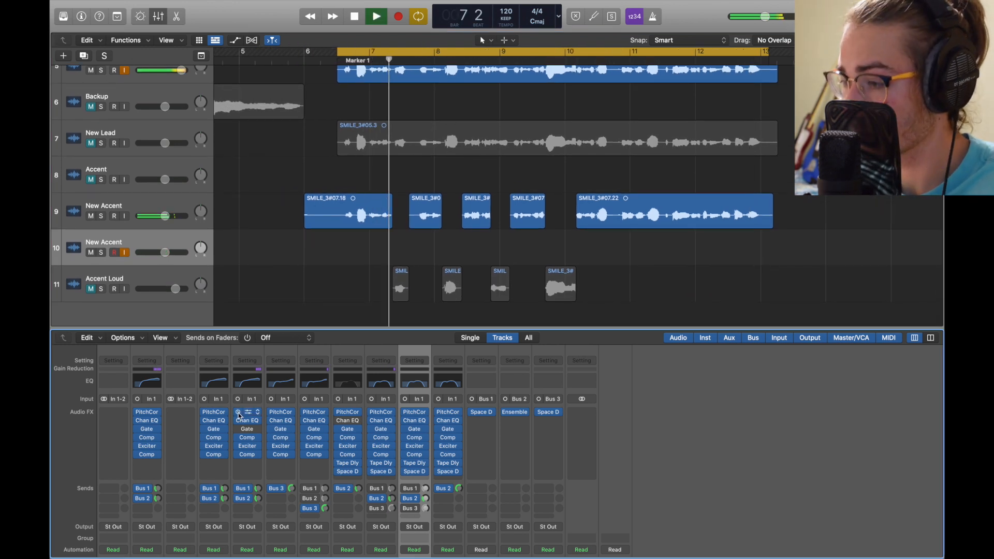
click(333, 52)
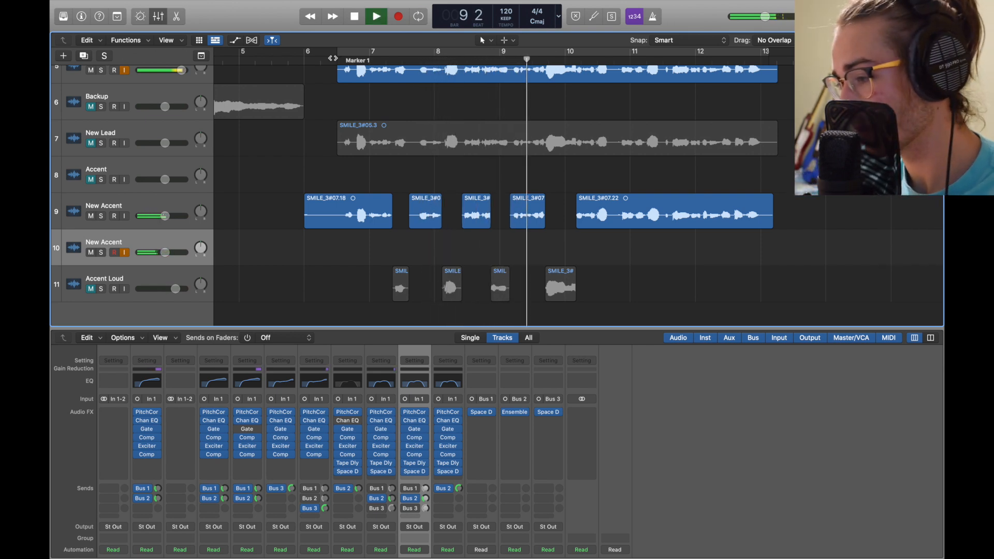
key(space)
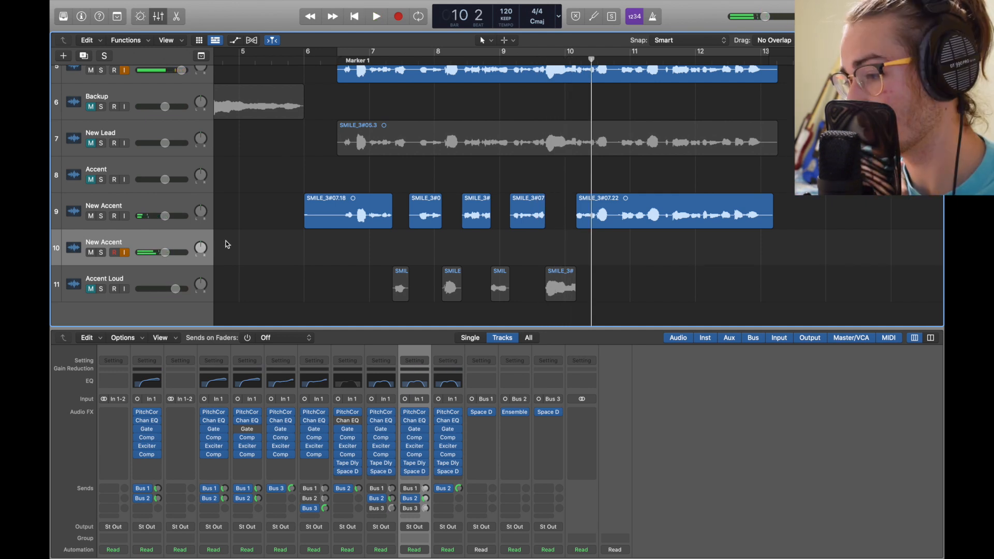
- Move the four Accent Loud regions to the duplicated New Accent track and audition that track in solo
drag(561, 290, 562, 255)
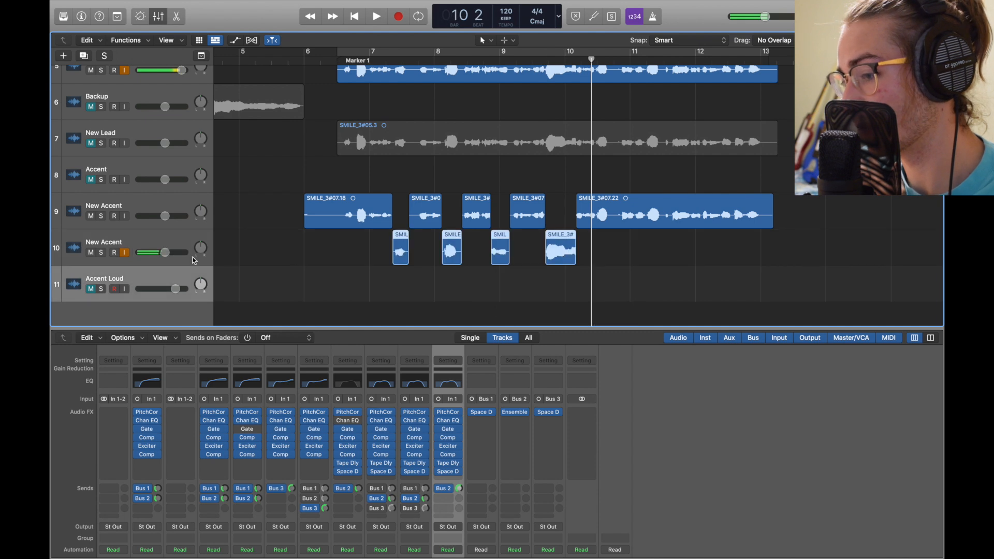
click(100, 253)
key(space)
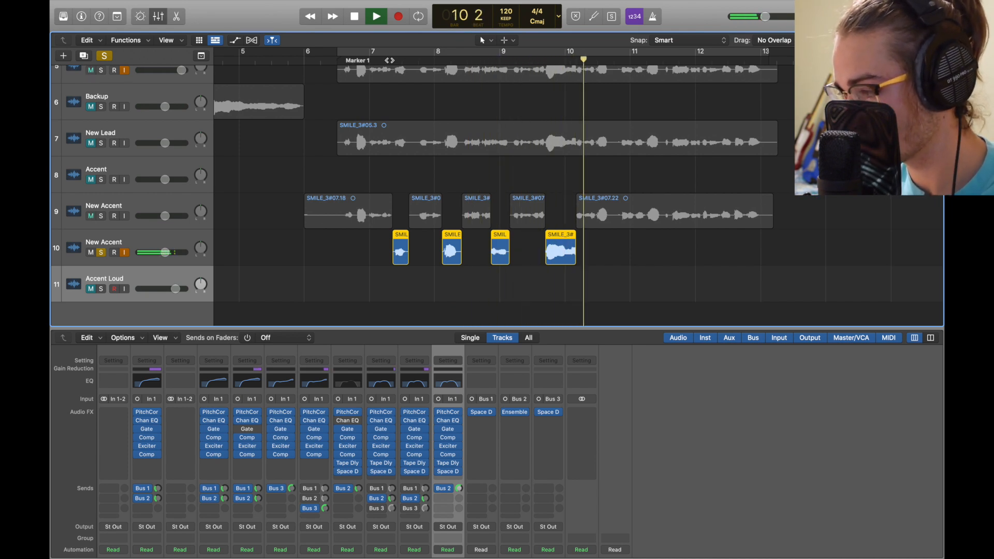
key(space)
click(100, 253)
click(158, 242)
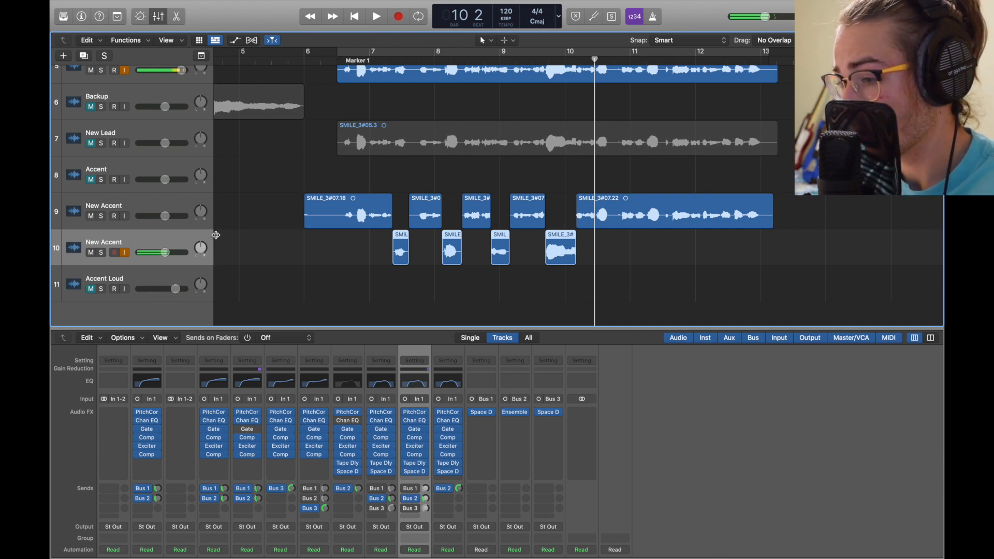
- Raise the duplicated New Accent track's volume to match Accent Loud and increase the Dry level in its Space Designer
drag(165, 252, 176, 252)
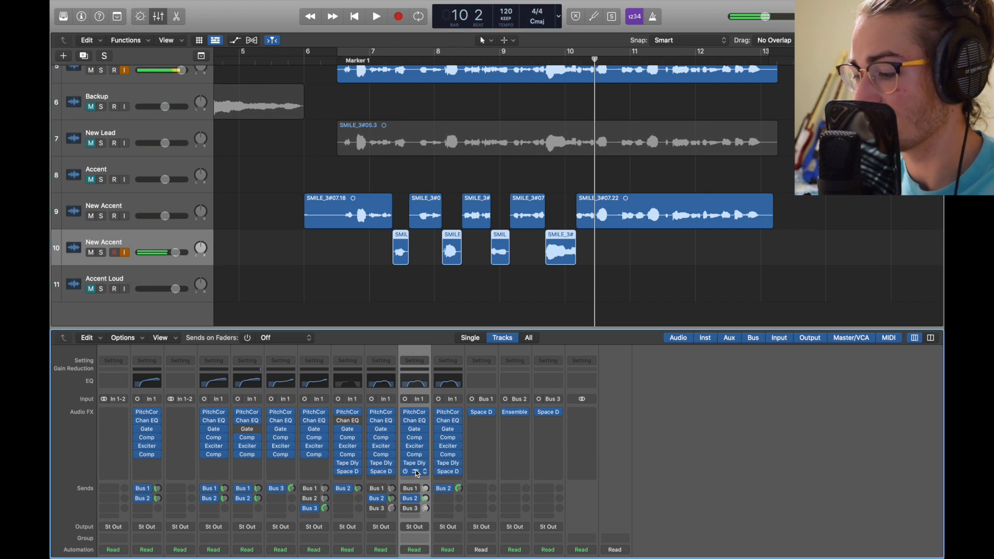
click(415, 471)
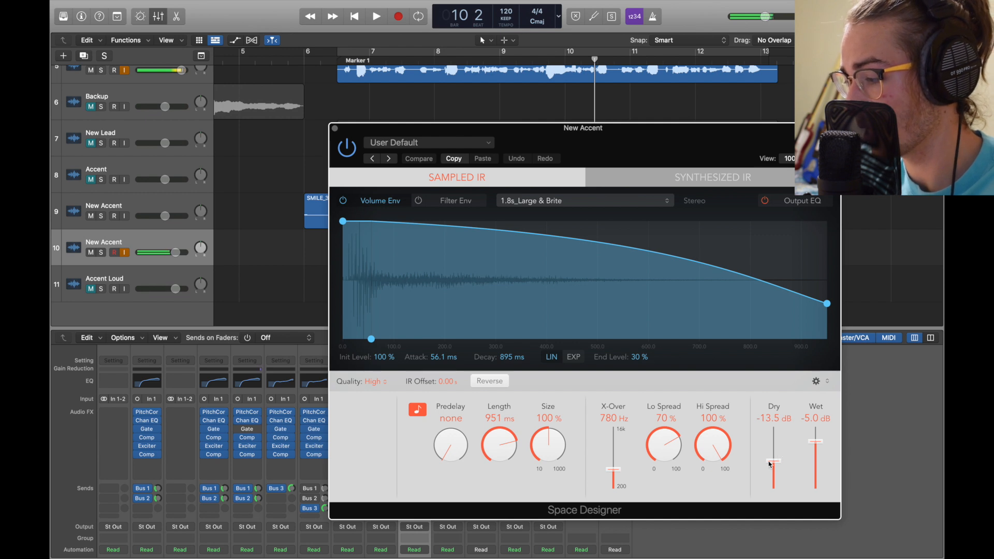
drag(770, 463, 772, 427)
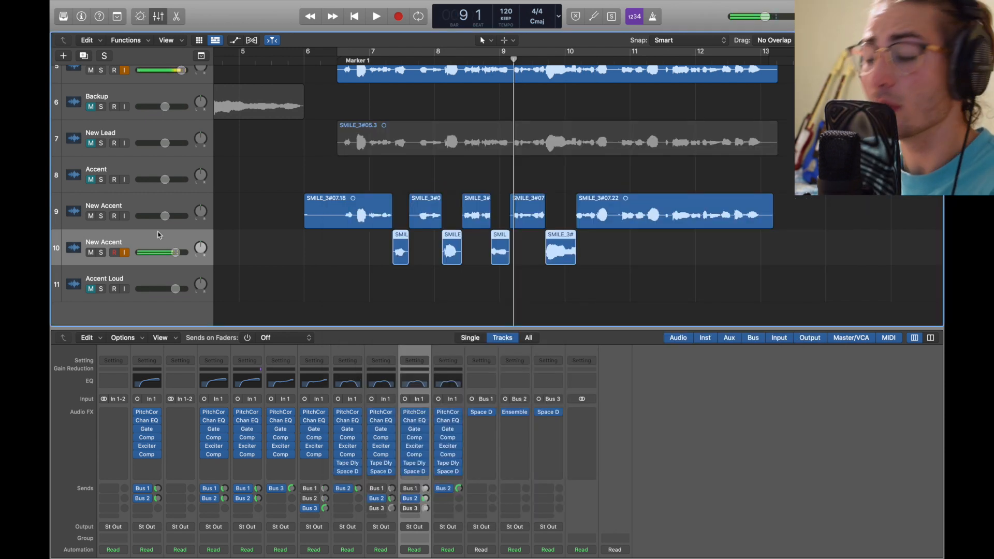
- Check Accent Loud's Bus 2 send level and play back the lead and accent tracks from Marker 1
click(459, 488)
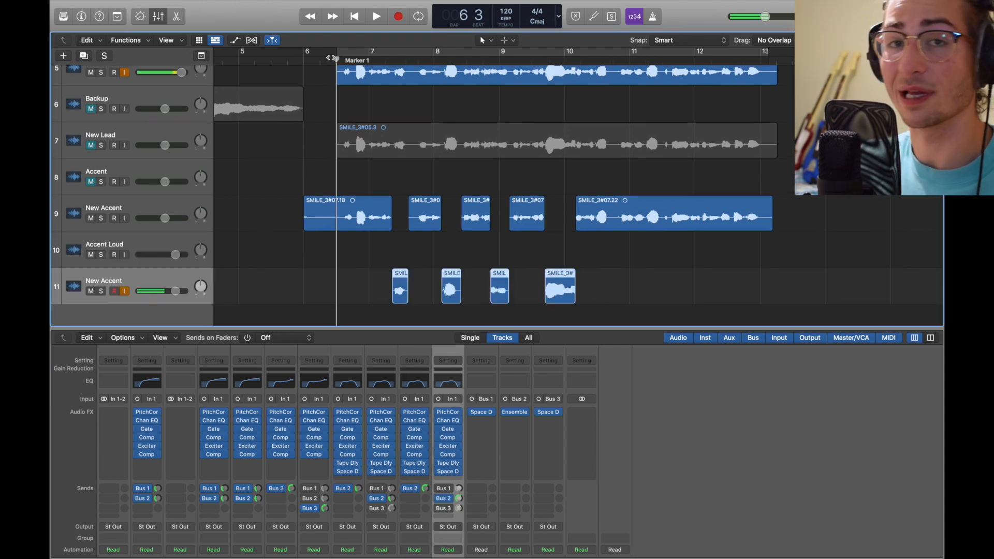
key(space)
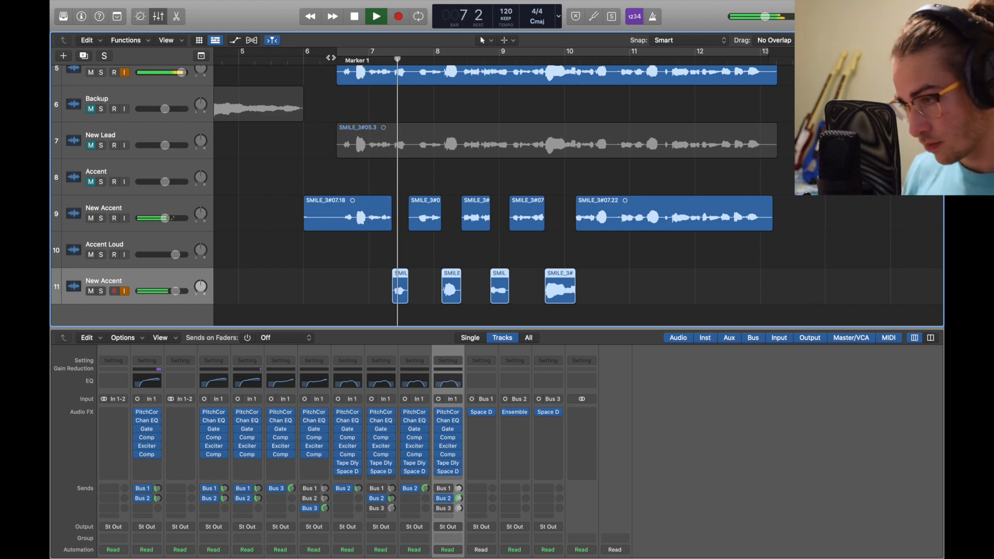